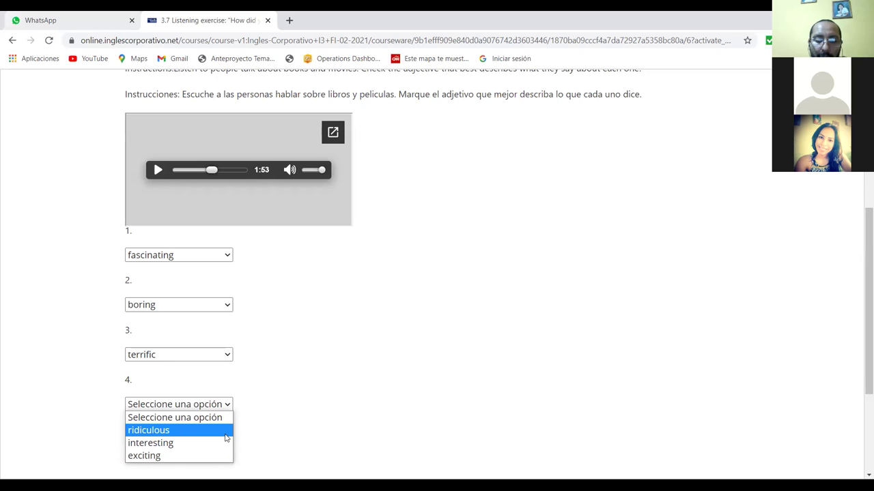
Replay the listening exercise audio from 1:03 and pause it at about 1:50
left_click(287, 342)
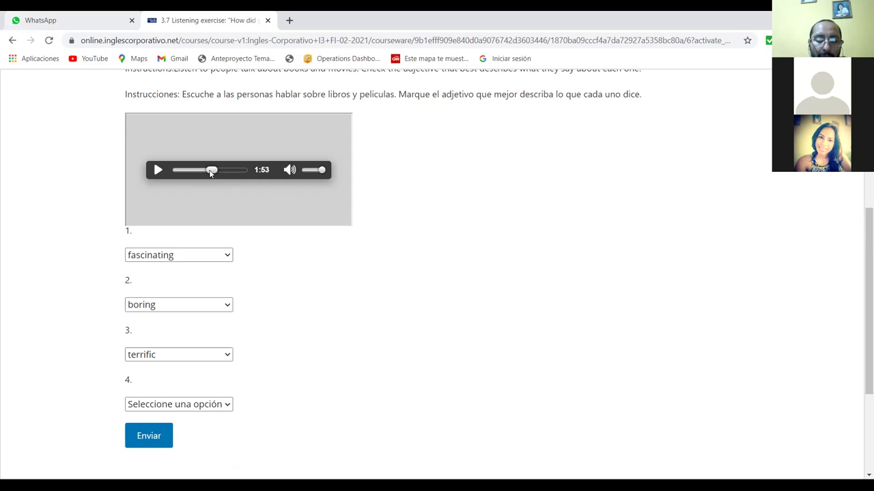
left_click_drag(210, 173, 195, 170)
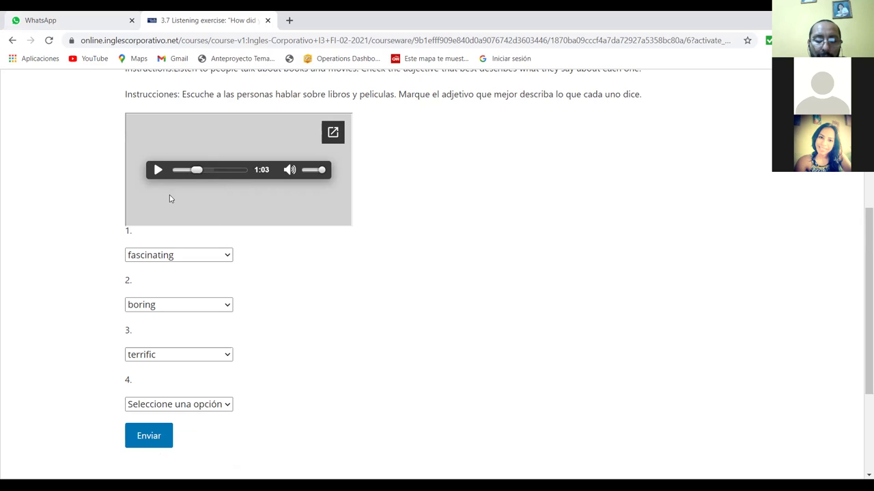
scroll(221, 209, "down", 1)
scroll(205, 177, "down", 2)
scroll(168, 136, "up", 2)
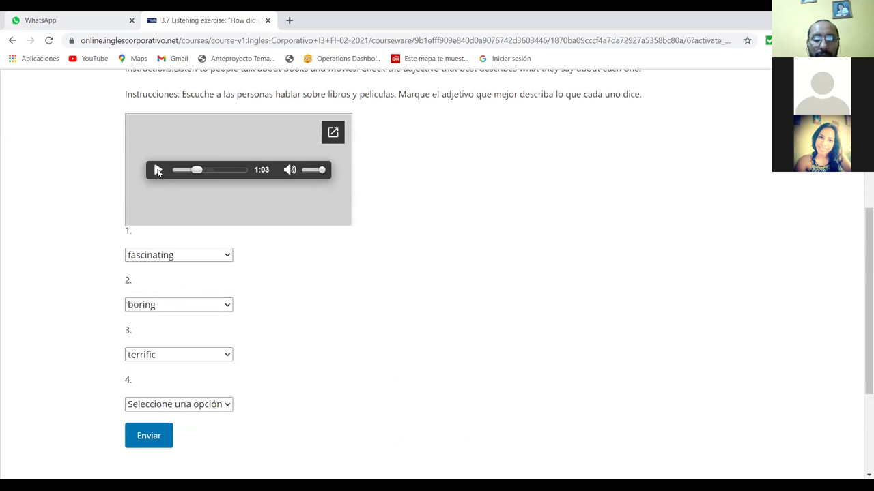
left_click(158, 171)
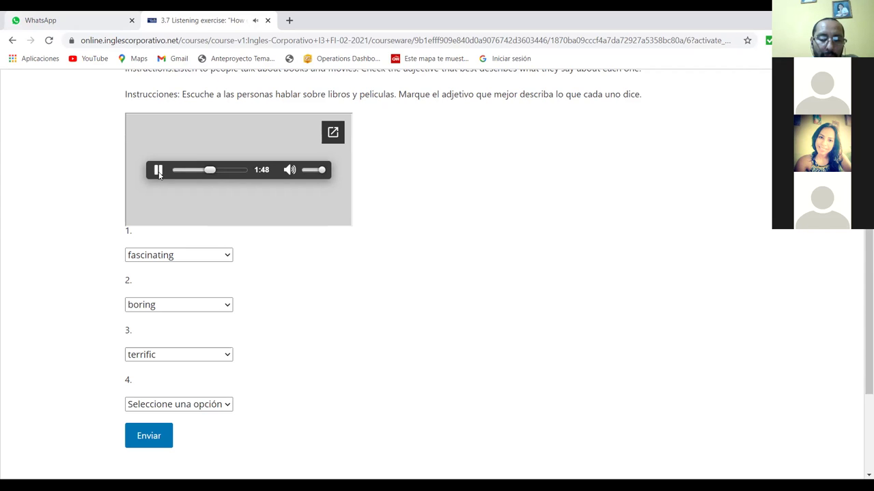
left_click(158, 171)
Answer question 4 with "ridiculous" and submit the listening exercise
left_click(162, 407)
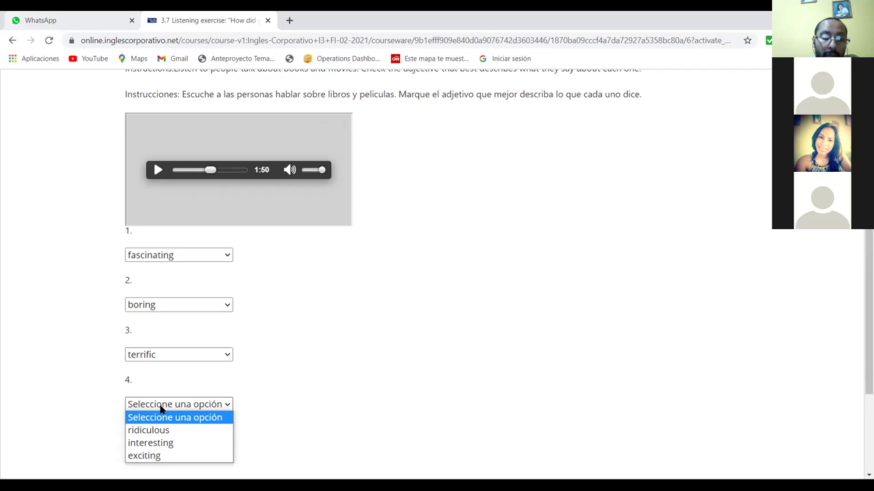
left_click(164, 431)
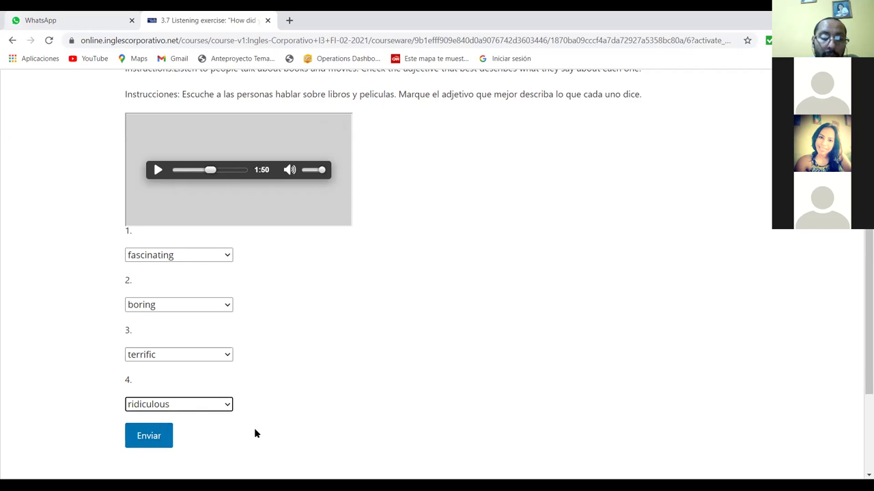
scroll(254, 428, "down", 1)
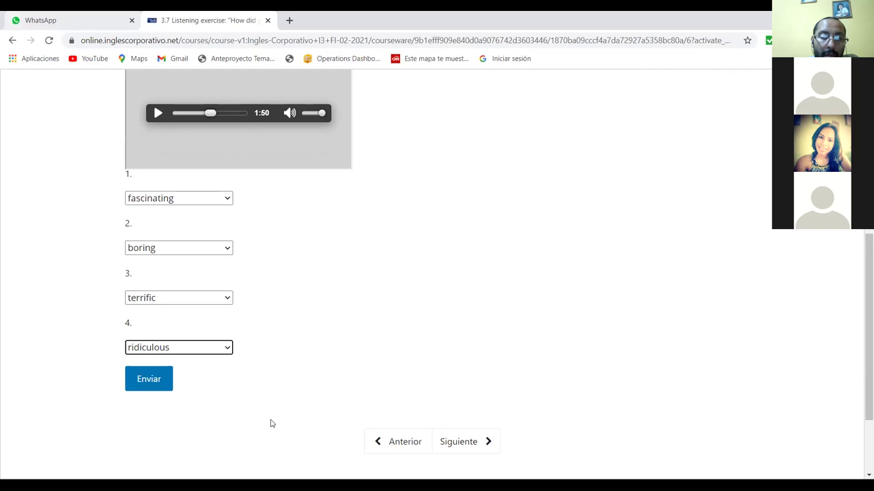
left_click(155, 388)
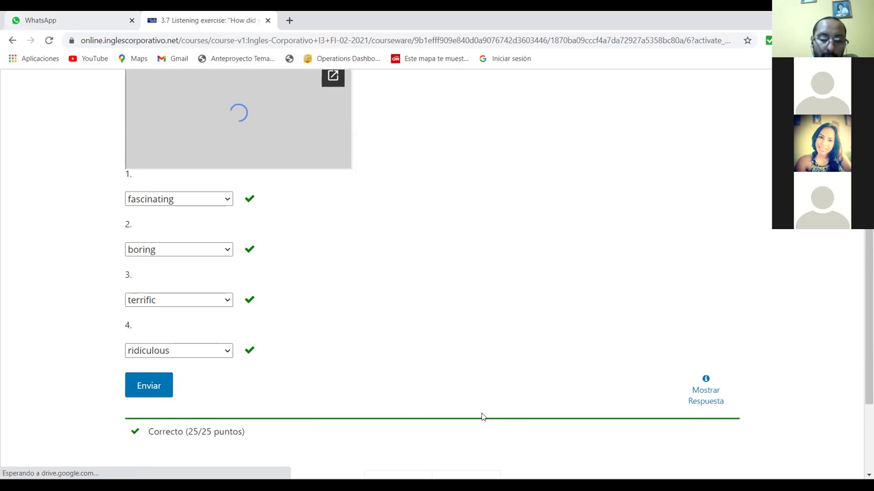
scroll(411, 333, "down", 2)
scroll(411, 334, "down", 1)
scroll(412, 334, "up", 3)
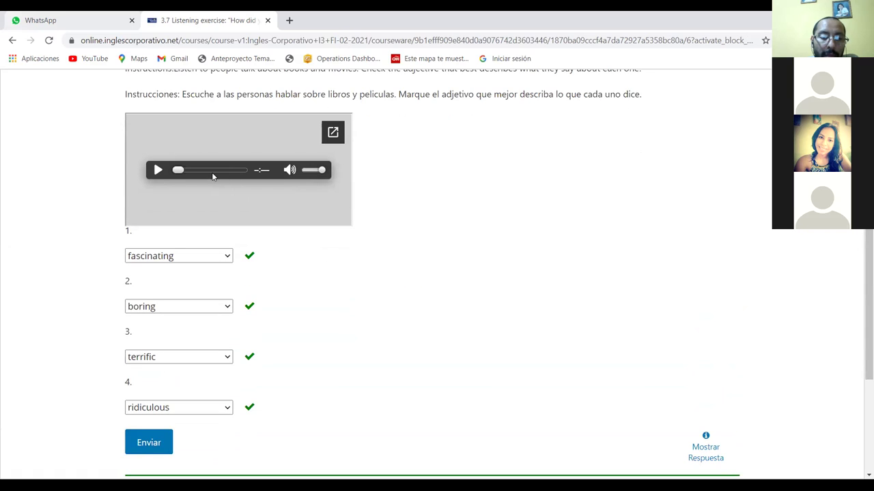
Play a short part of the audio from just past its middle, pause it, and rewind it to 1:44
scroll(528, 314, "down", 1)
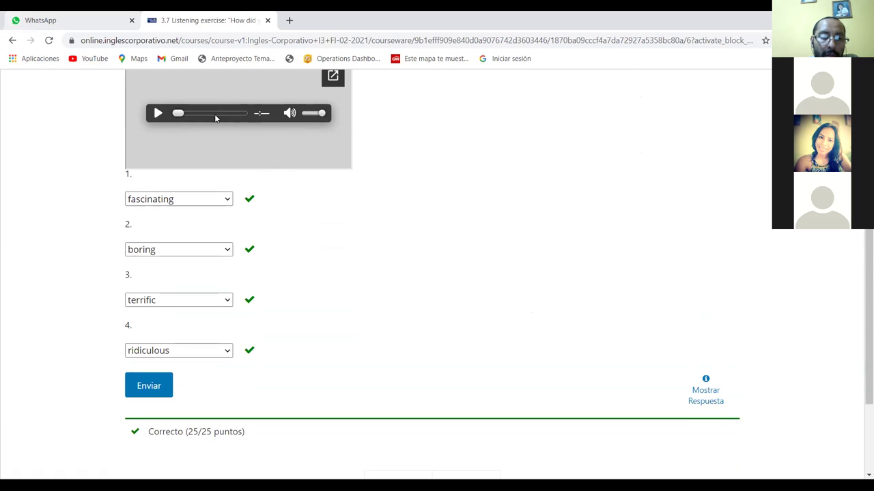
scroll(423, 298, "up", 5)
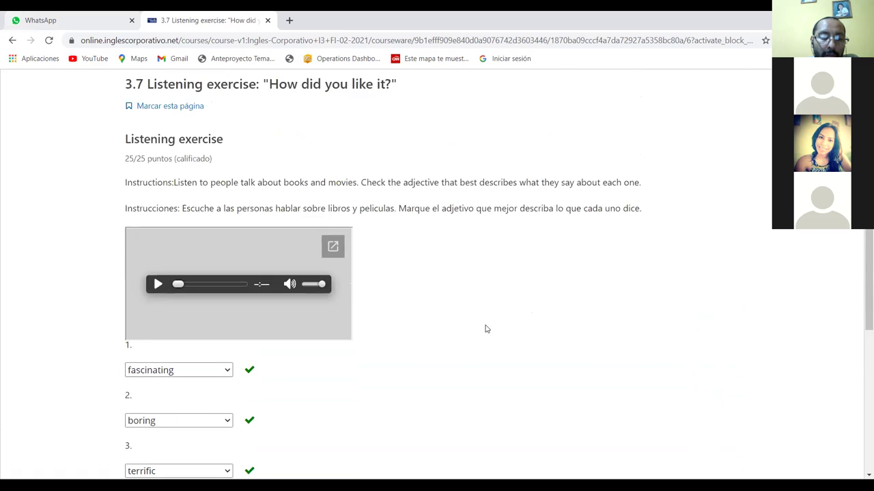
scroll(485, 325, "down", 3)
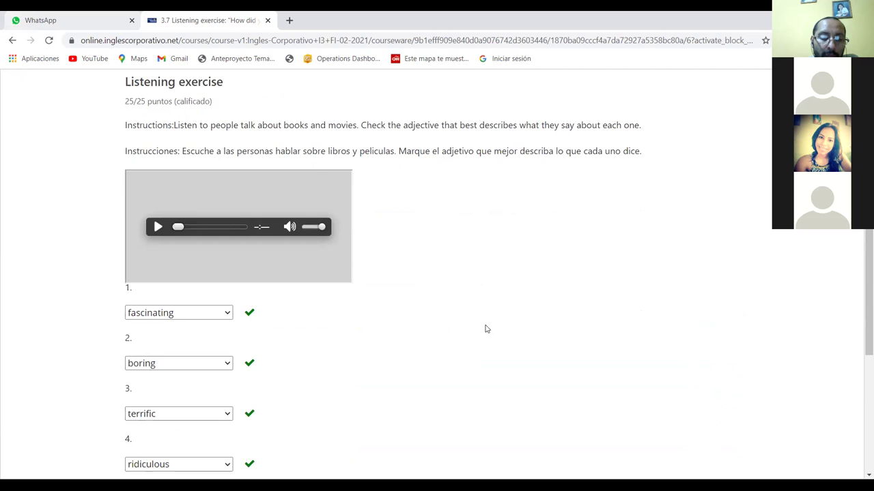
left_click(218, 228)
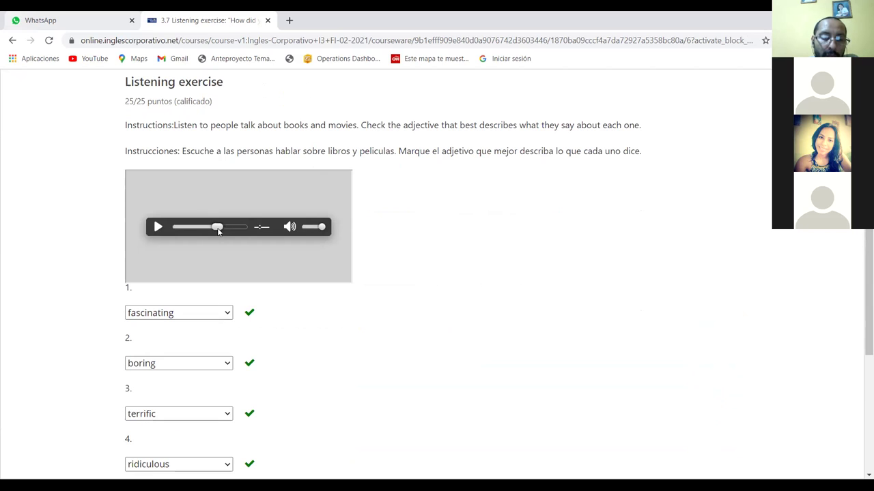
left_click(162, 228)
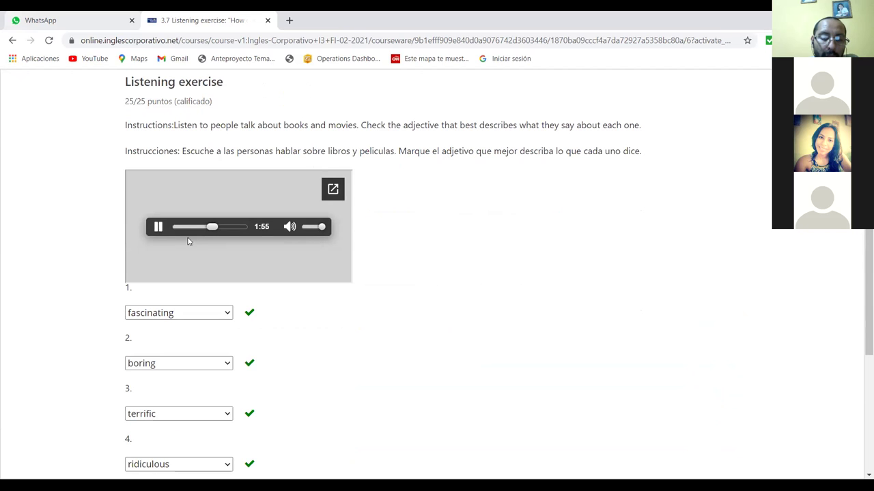
scroll(350, 295, "down", 1)
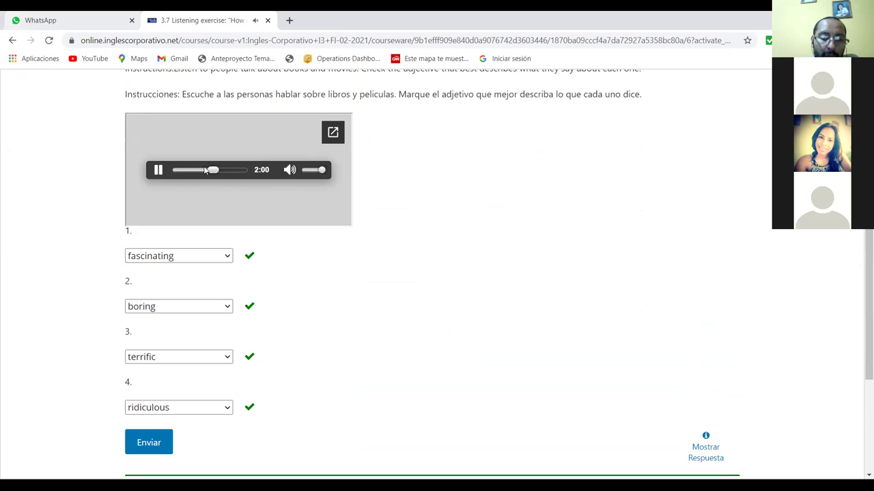
left_click(158, 170)
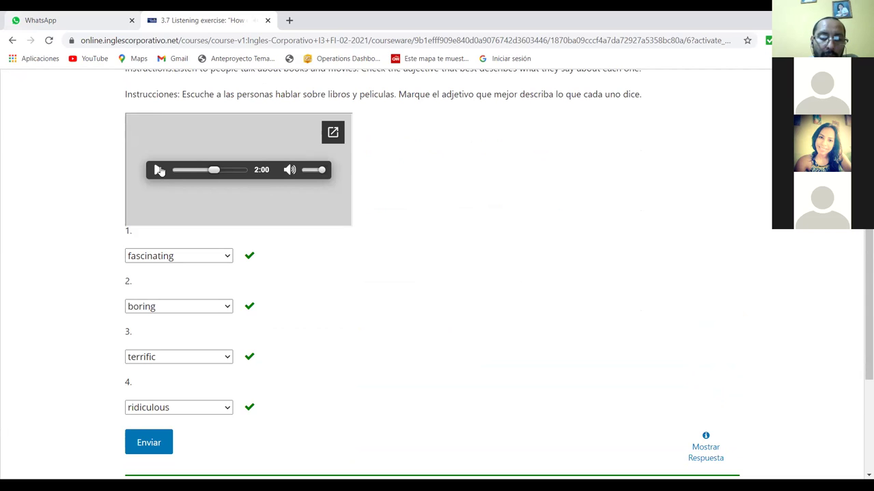
left_click_drag(215, 171, 208, 171)
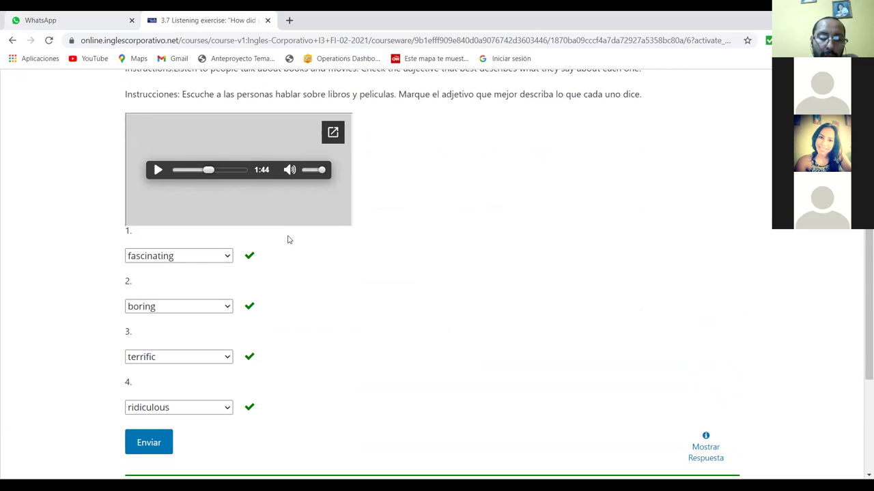
Go back to the course unit 3.6 Vocabulary: "Opinions"
scroll(425, 312, "down", 3)
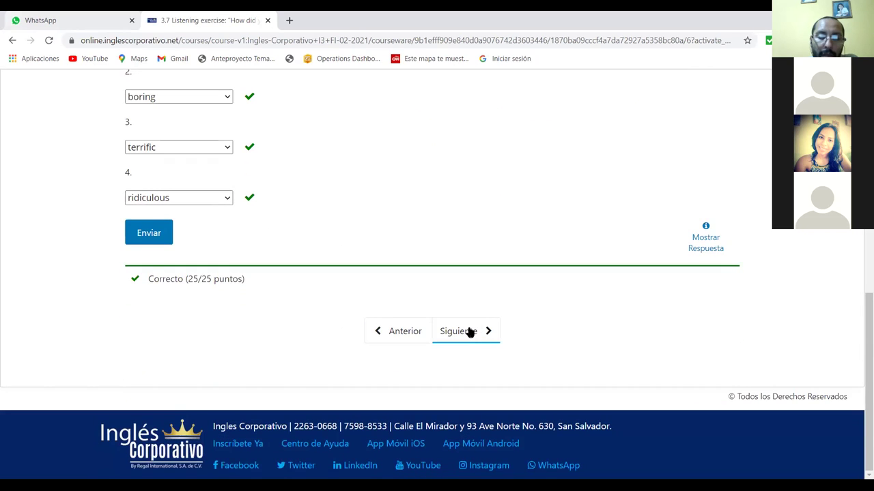
scroll(470, 333, "up", 7)
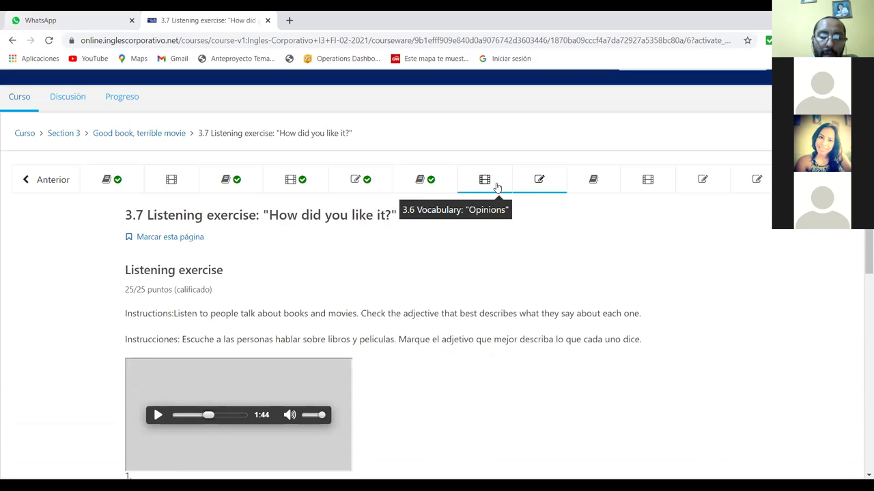
scroll(433, 351, "down", 3)
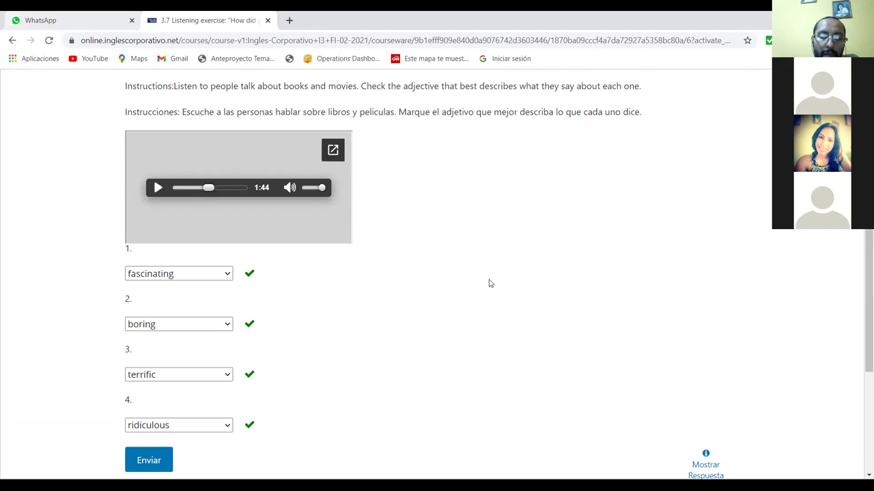
scroll(488, 283, "down", 1)
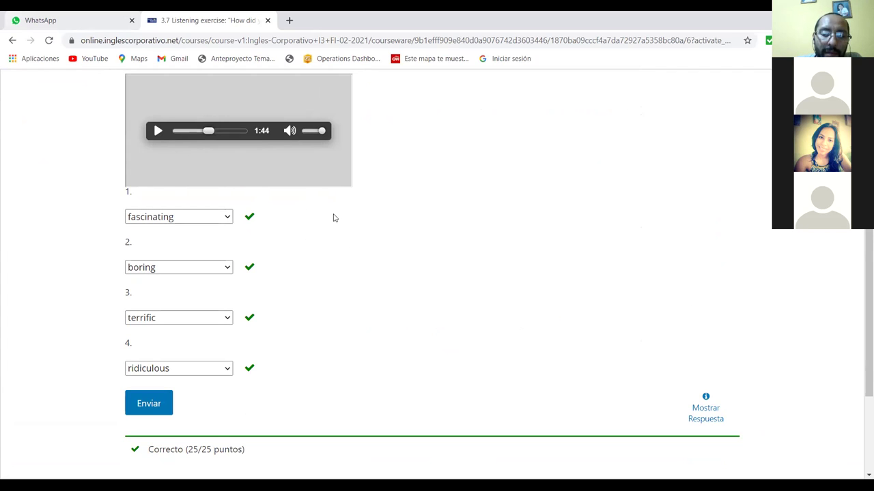
scroll(411, 234, "up", 5)
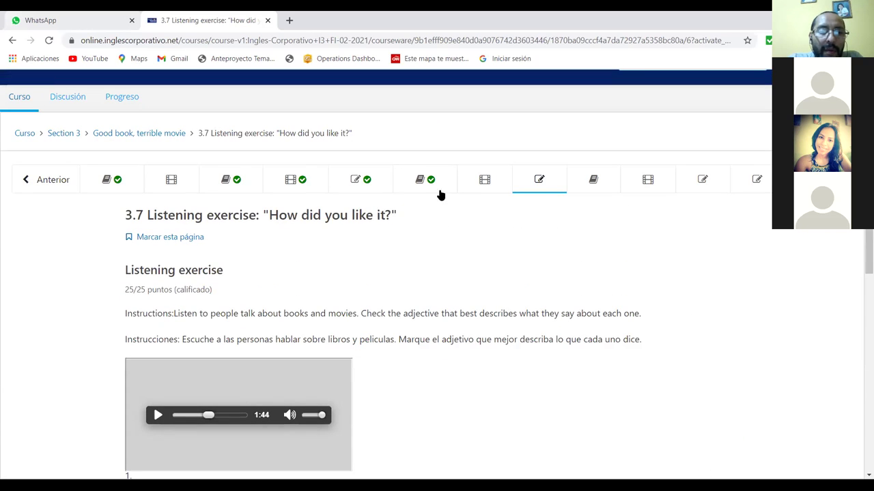
left_click(484, 180)
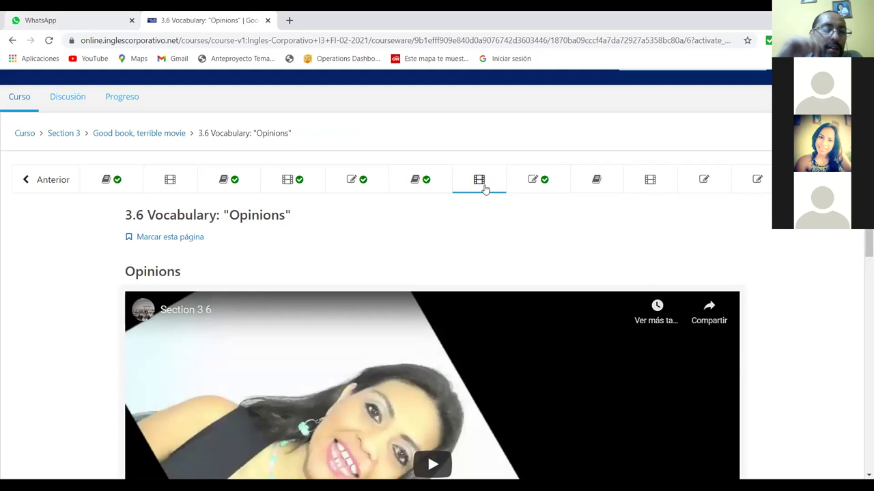
Play the Section 3 6 vocabulary video and show it in full screen
scroll(505, 151, "down", 1)
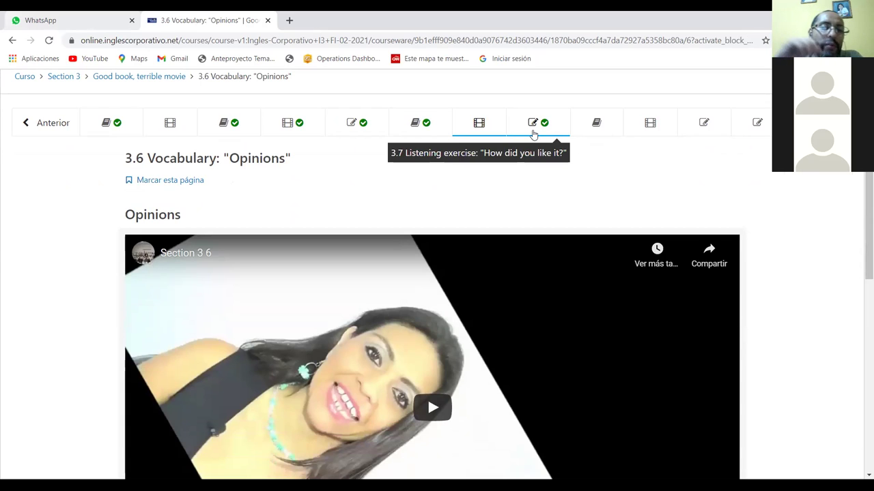
scroll(493, 199, "down", 1)
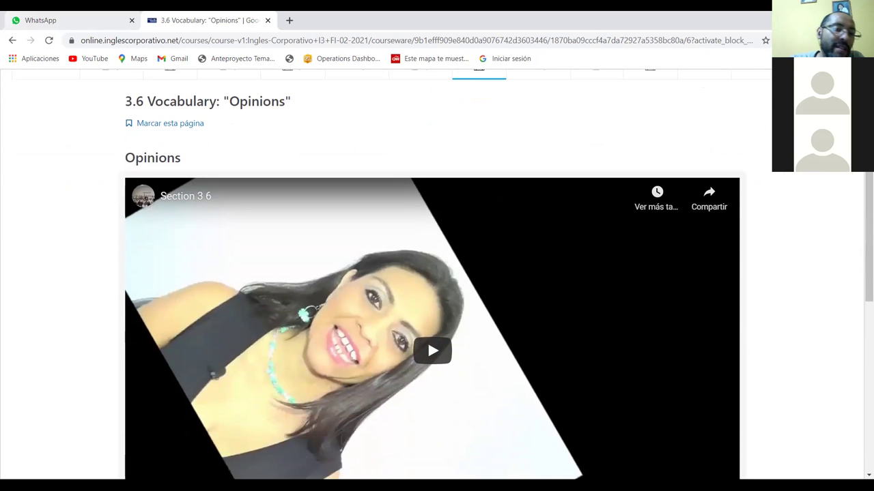
scroll(432, 293, "down", 1)
scroll(497, 275, "down", 1)
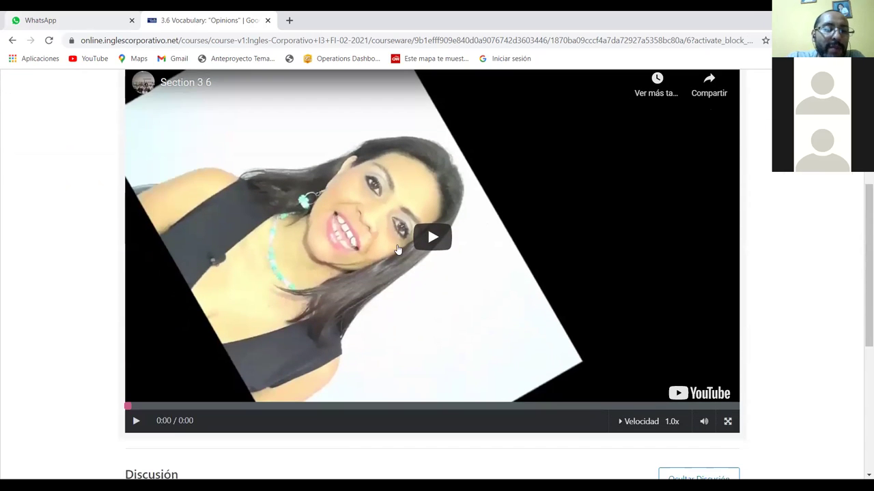
scroll(463, 232, "up", 1)
scroll(465, 238, "down", 1)
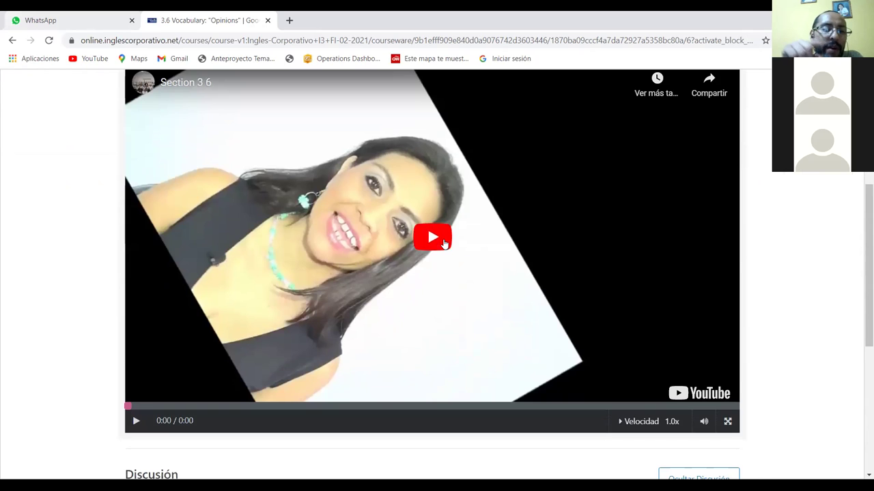
scroll(460, 237, "up", 1)
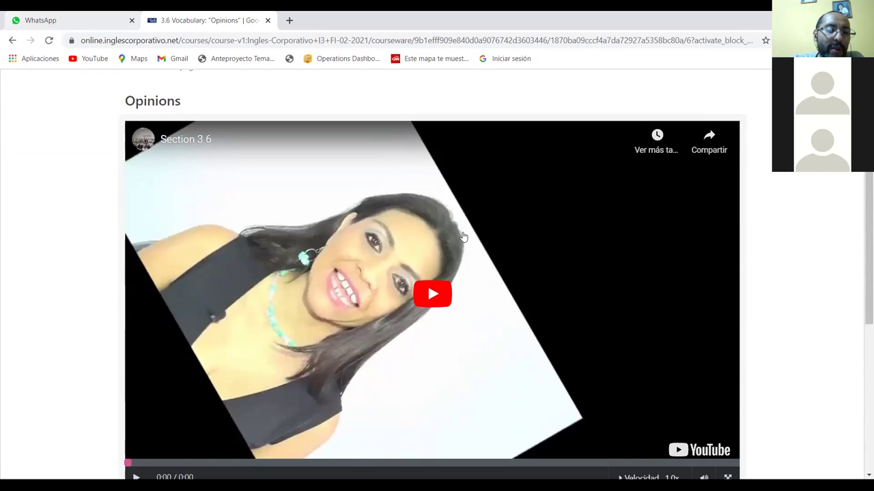
scroll(463, 236, "down", 1)
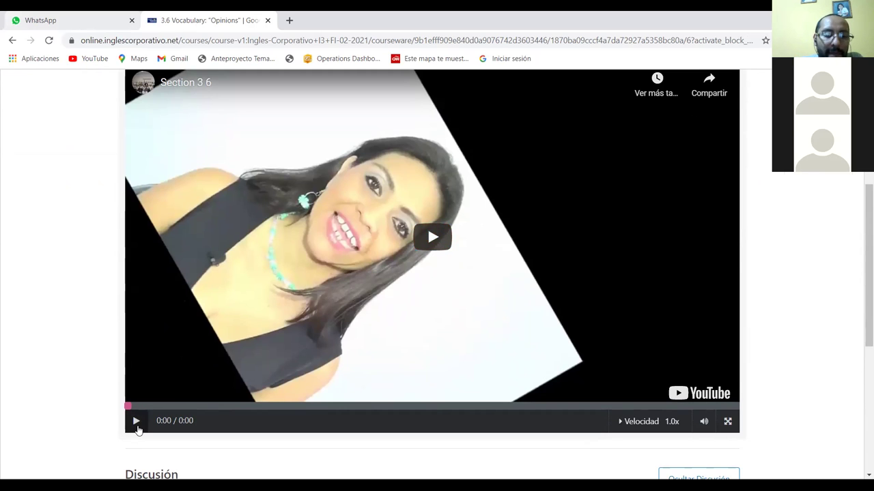
left_click(137, 422)
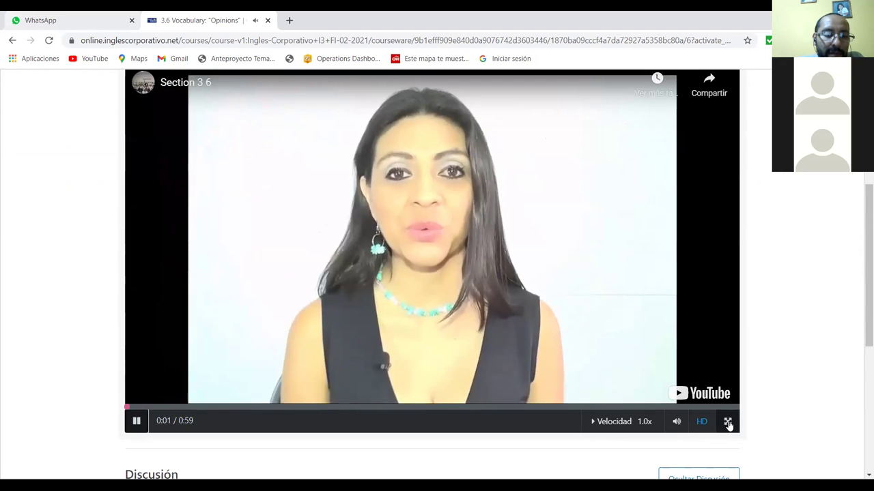
left_click(727, 422)
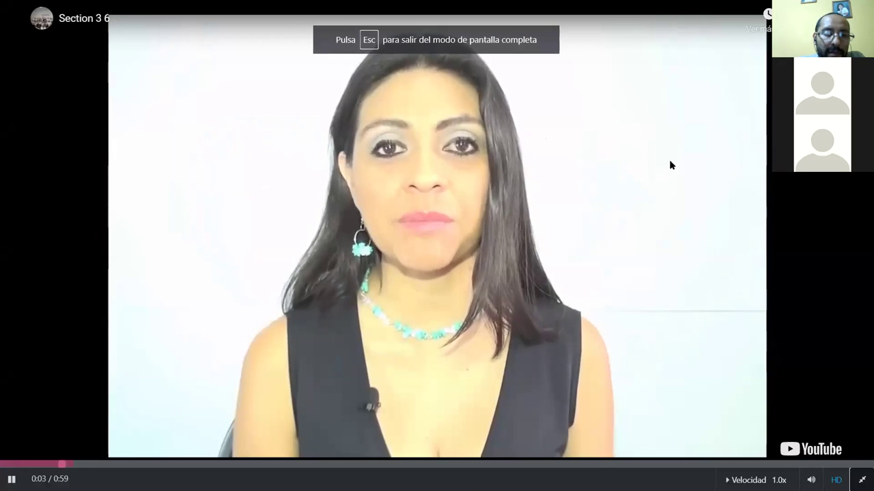
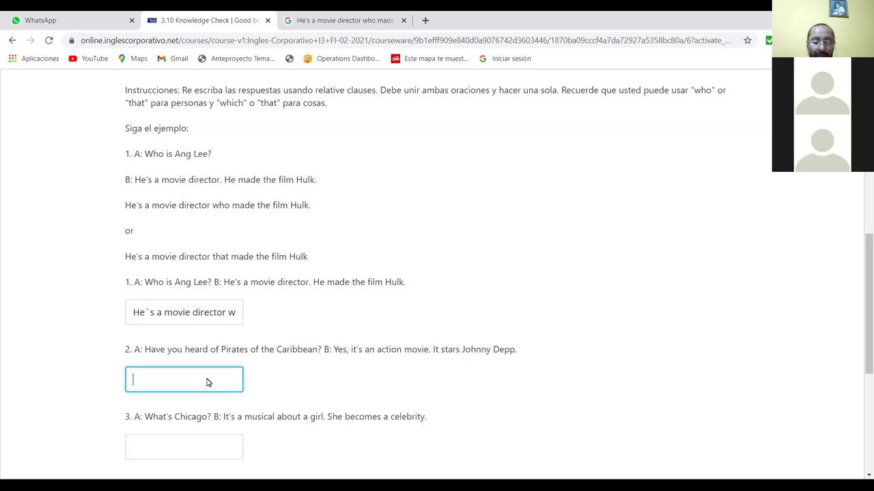
Begin the answer to question 2 of the knowledge check with "Yes, it´s an action movie"
type("ye s")
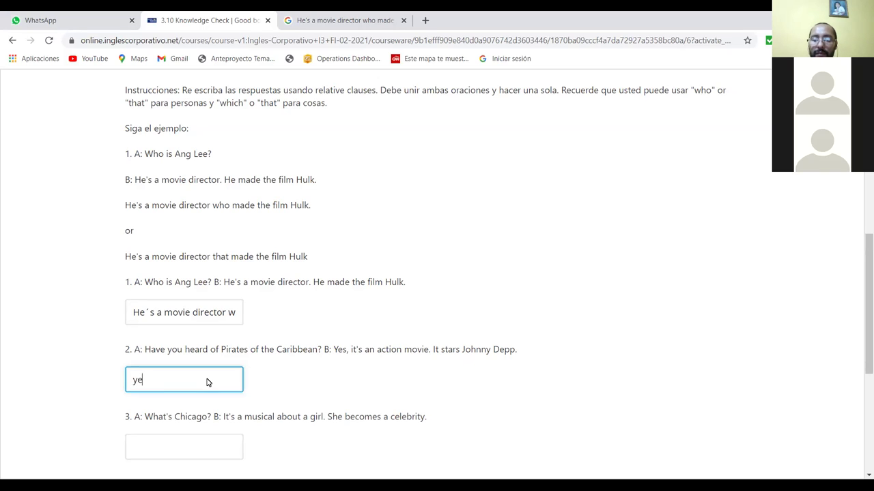
key("BackSpace")
key("BackSpace")
key("BackSpace")
key("BackSpace")
type("Yes ")
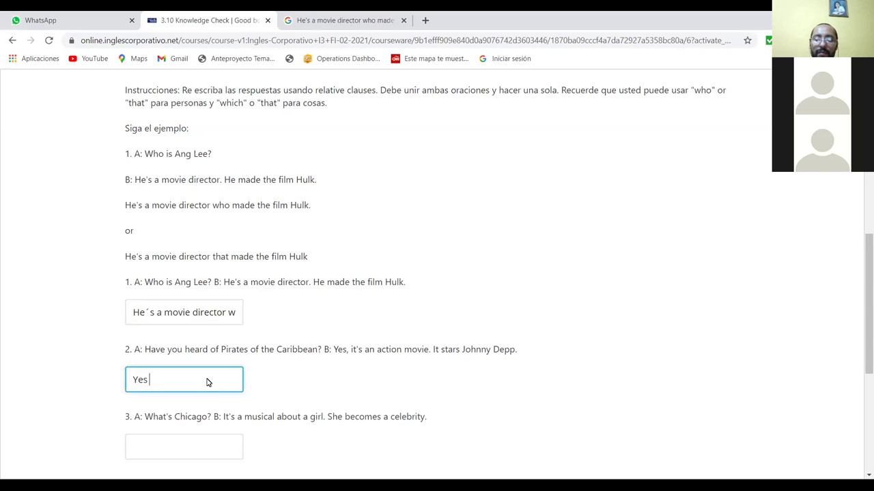
type(", its")
key("BackSpace")
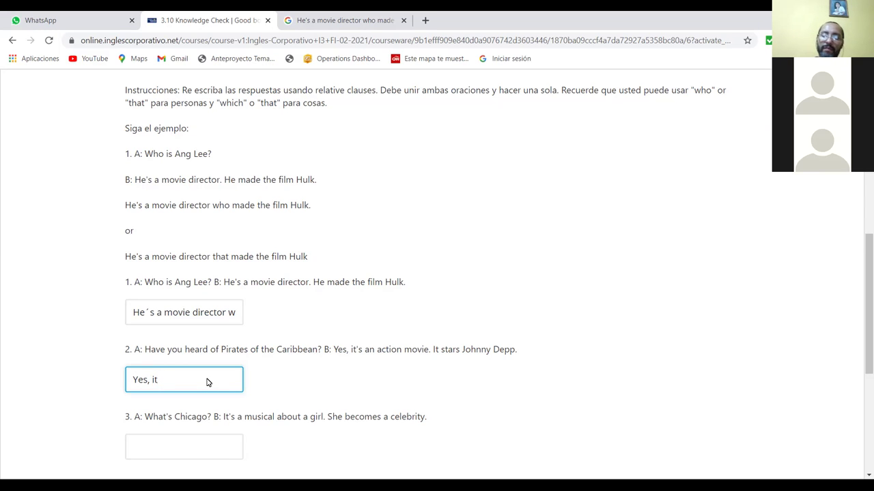
type("´s")
key("BackSpace")
key("BackSpace")
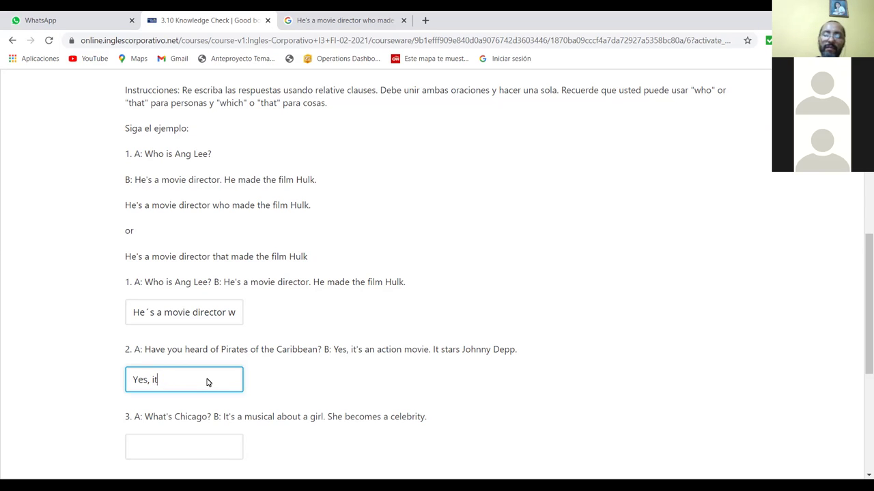
type("´s")
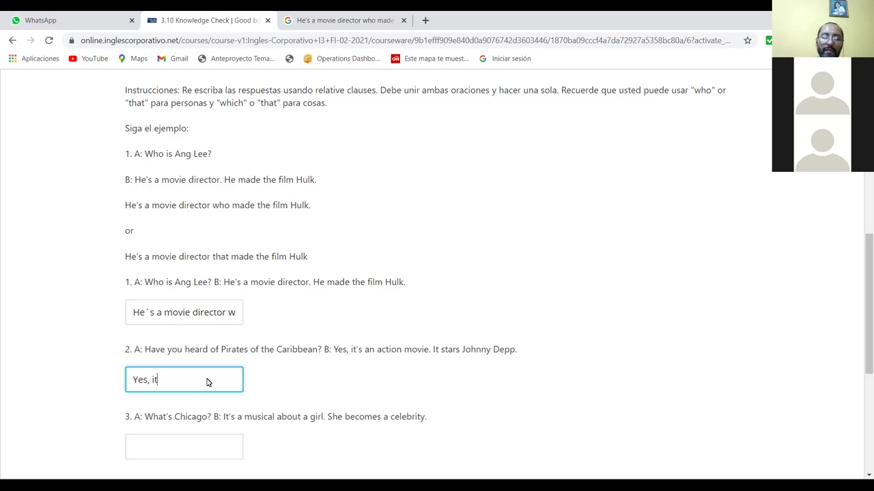
type(" an action mivie")
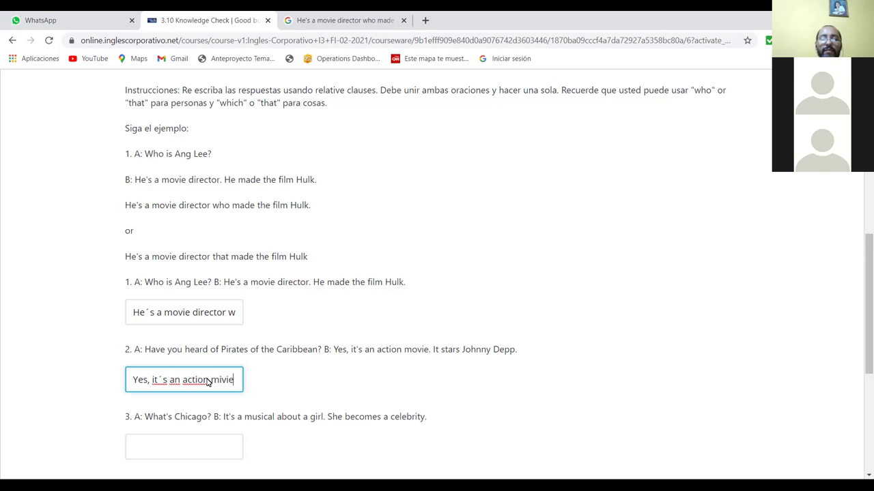
key("BackSpace")
key("BackSpace")
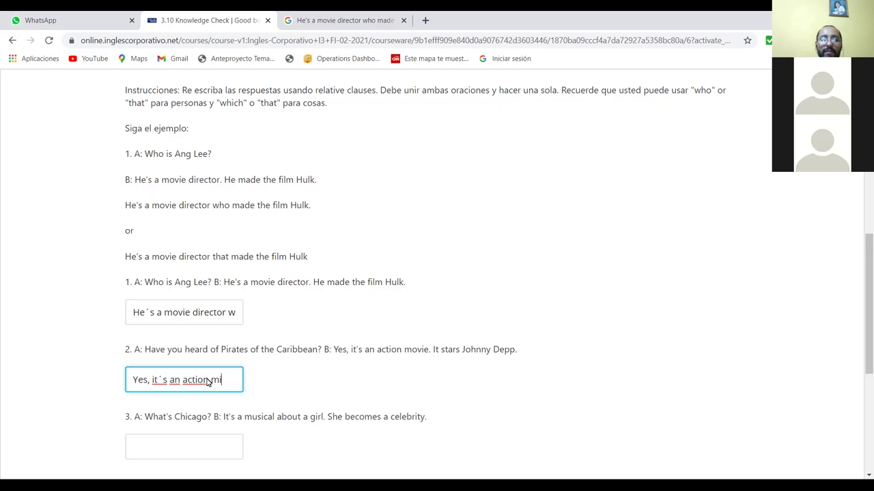
type("ovie")
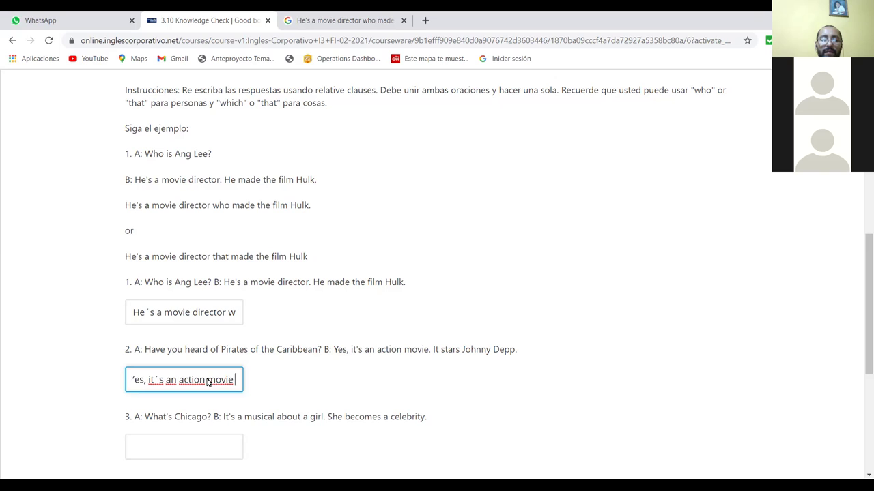
Continue the question 2 answer with the relative clause "who it stars J"
type(" who")
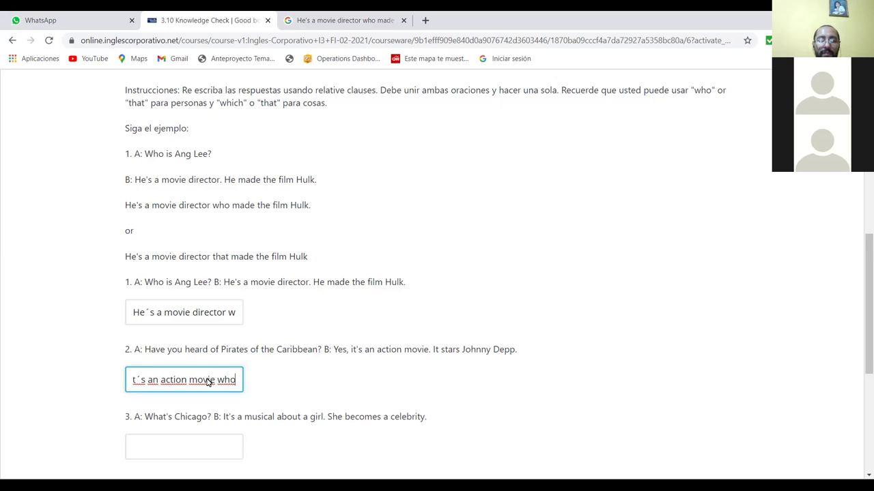
type(" i")
key("BackSpace")
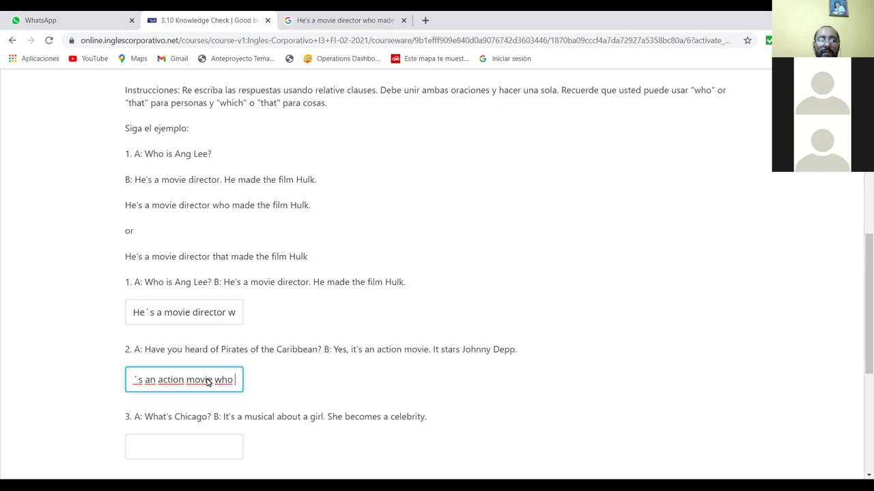
type("it stars")
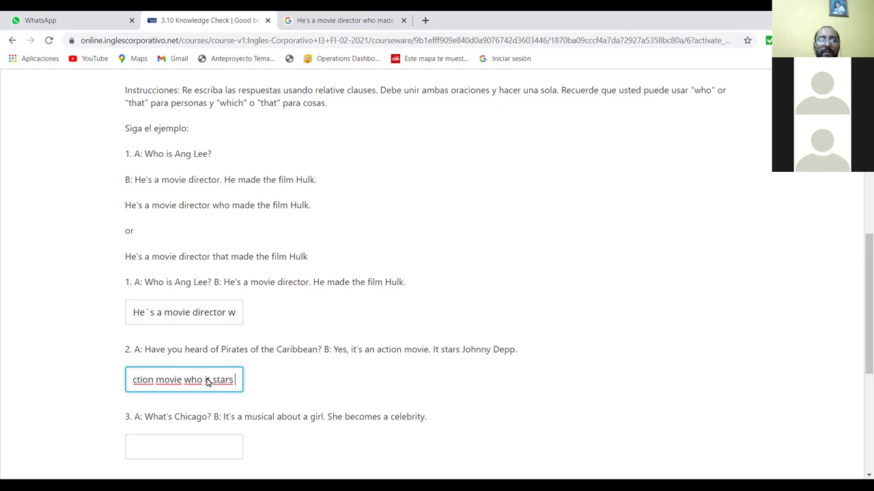
type(" Jo")
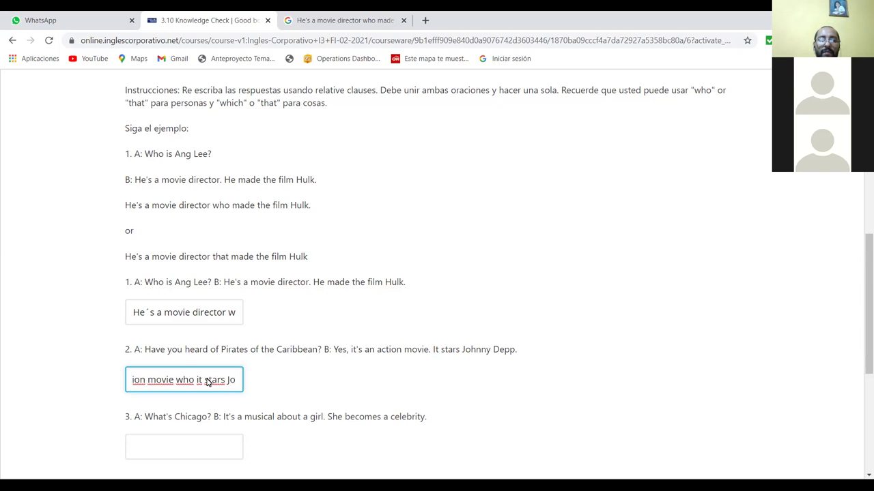
key("BackSpace")
type("Jo")
key("BackSpace")
key("BackSpace")
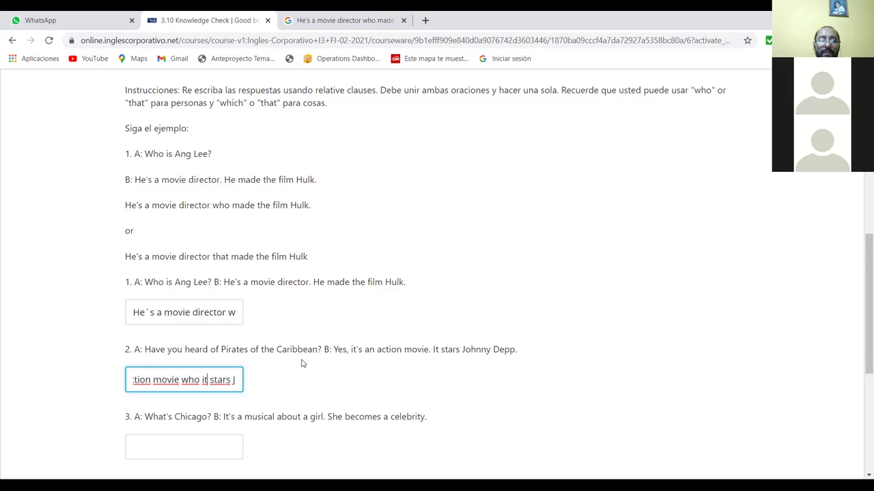
Remove the word "it" and its extra space between "who" and "stars" in the question 2 answer
key("Left")
key("Left")
key("Left")
key("Left")
key("Left")
key("Left")
key("Left")
key("Left")
key("BackSpace")
key("BackSpace")
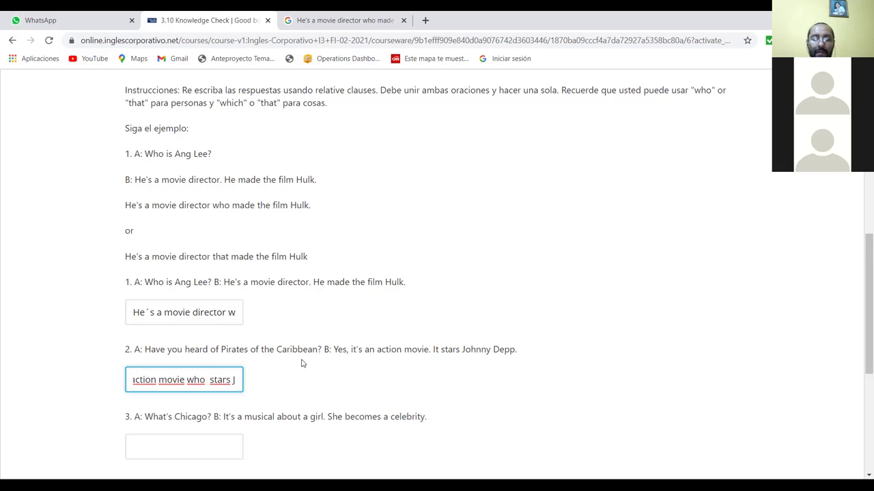
key("BackSpace")
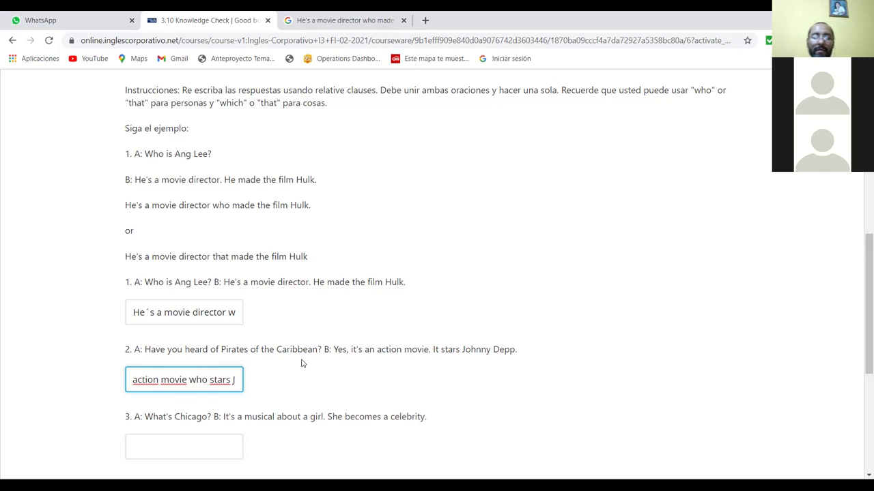
Complete the name "Johnny Depp" at the end of the question 2 answer
key("Right")
key("Right")
key("Right")
key("Right")
key("Right")
key("Right")
key("Right")
key("Right")
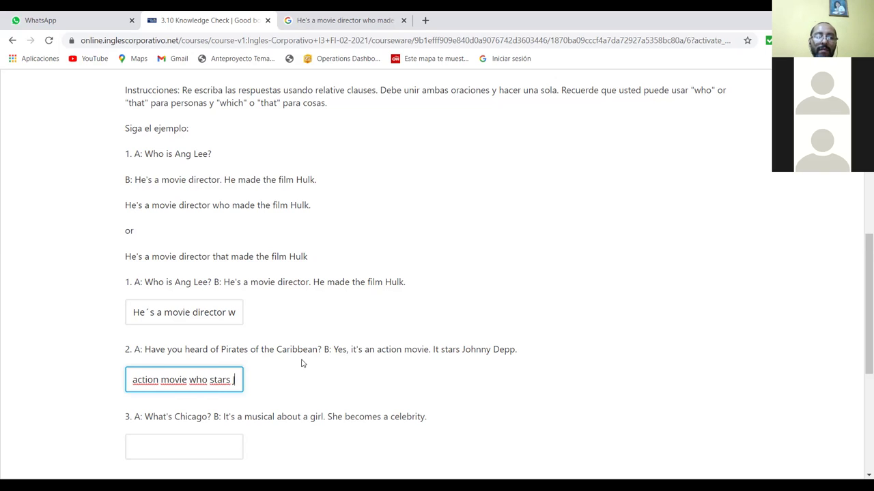
type("o")
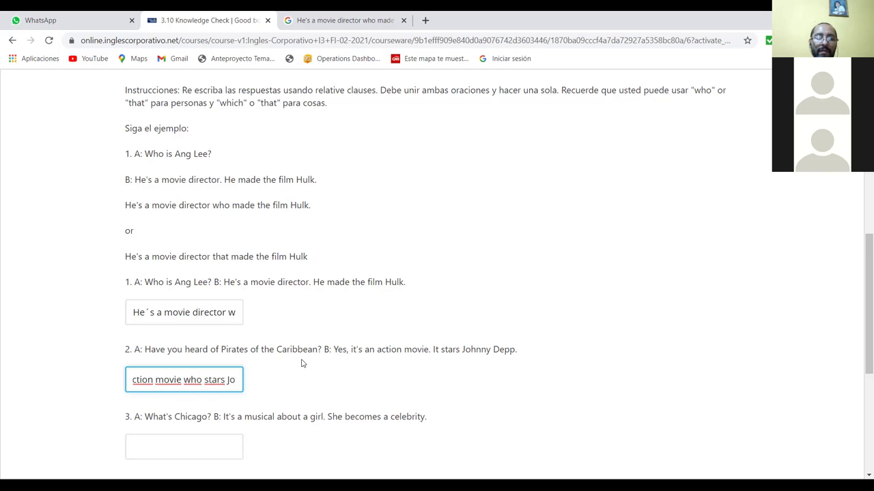
type("hnny ")
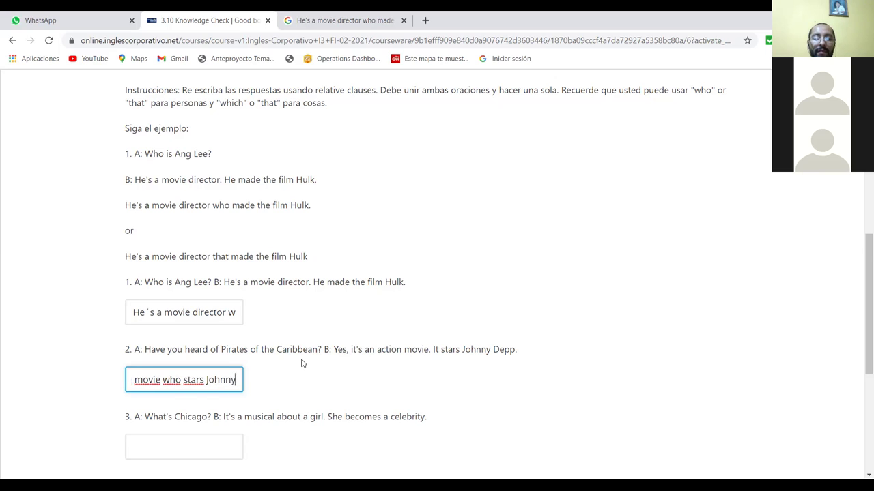
type("Depp")
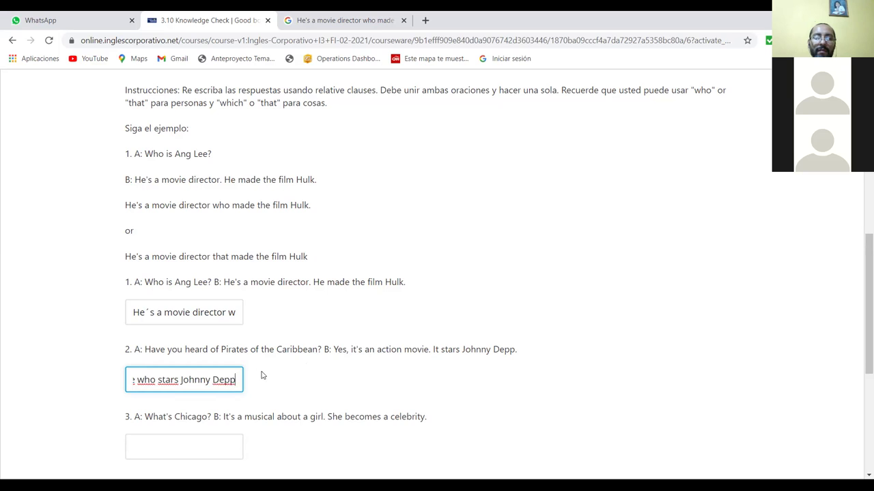
Answer question 3 about Chicago with "It´s a musical about a girl that becomes a celebrity."
scroll(253, 341, "down", 3)
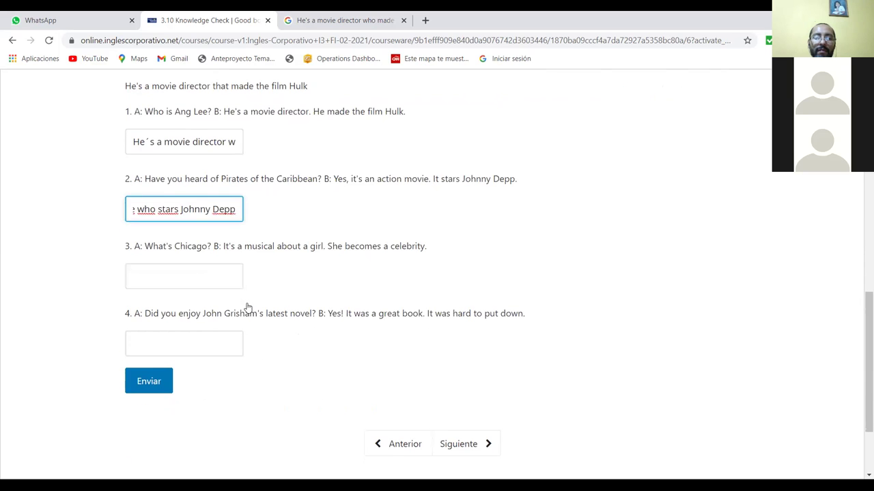
left_click(211, 277)
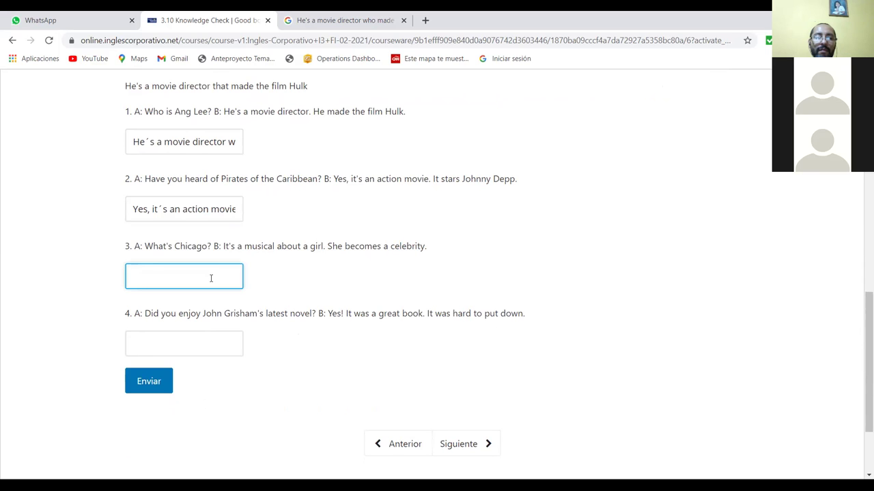
scroll(210, 278, "up", 1)
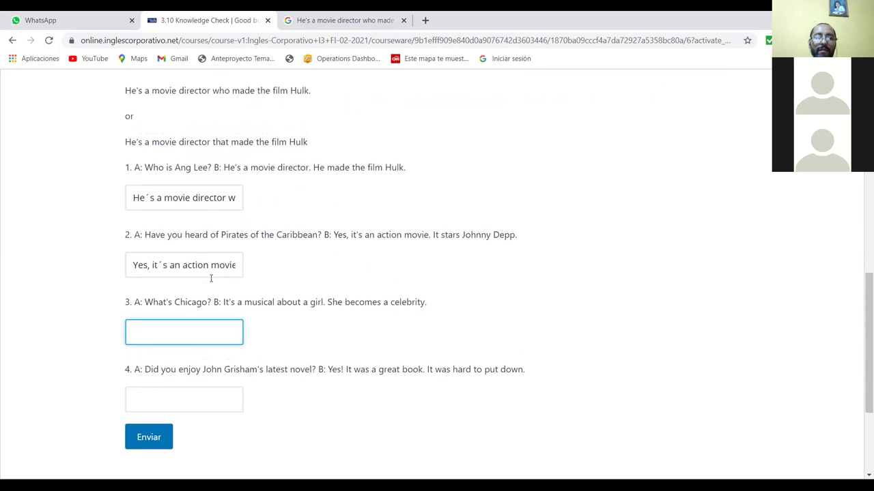
scroll(211, 278, "down", 2)
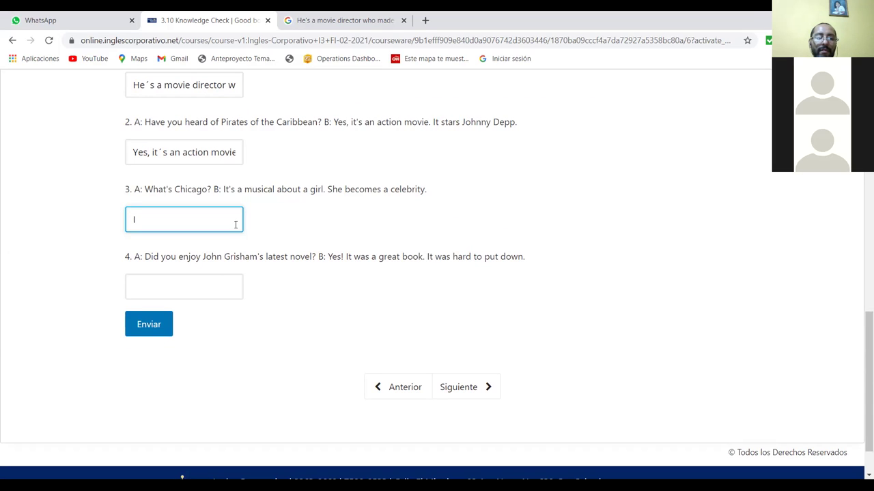
type("Its")
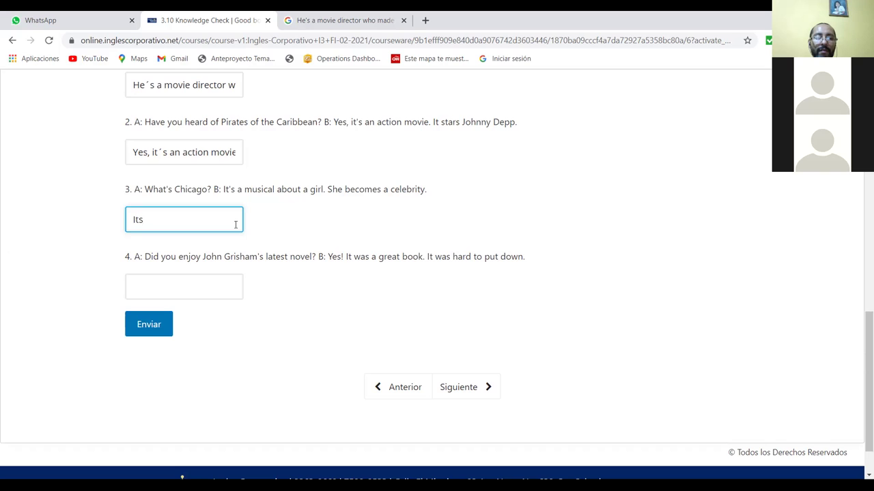
key("BackSpace")
type("´s a")
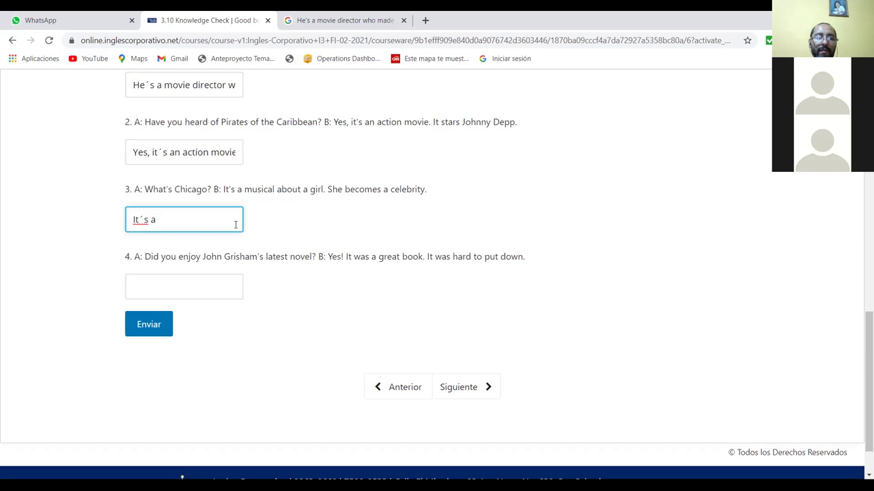
type("musical about")
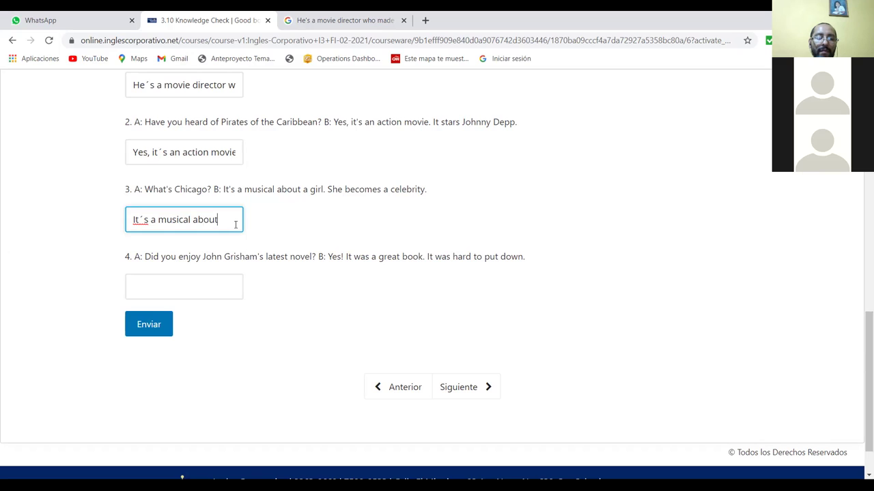
type(" a ")
type("girl")
type(".")
type(" tha")
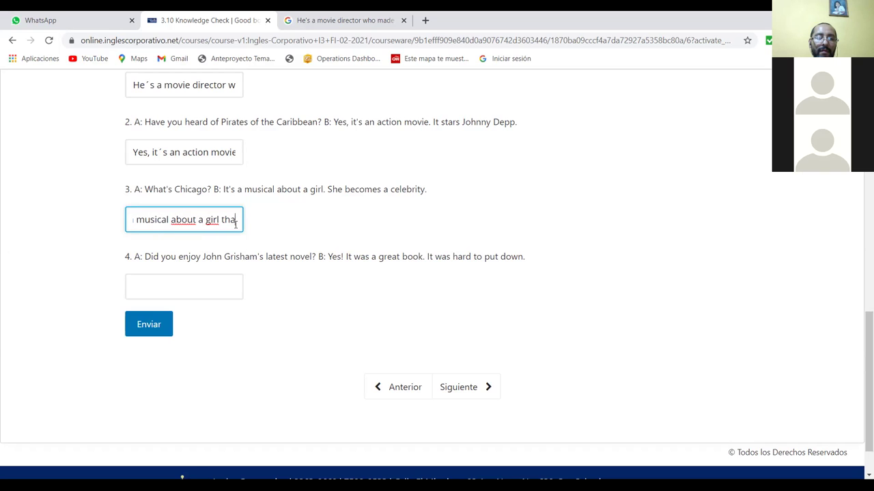
type("t becomes a cele")
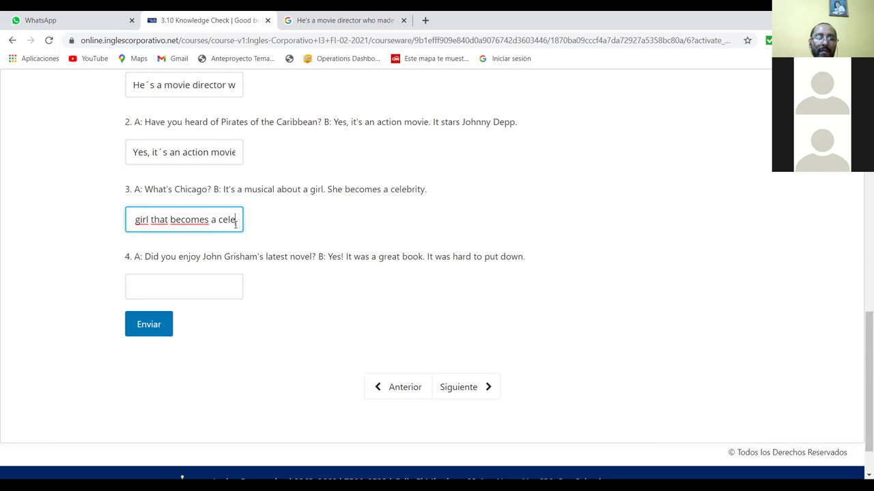
type("brit")
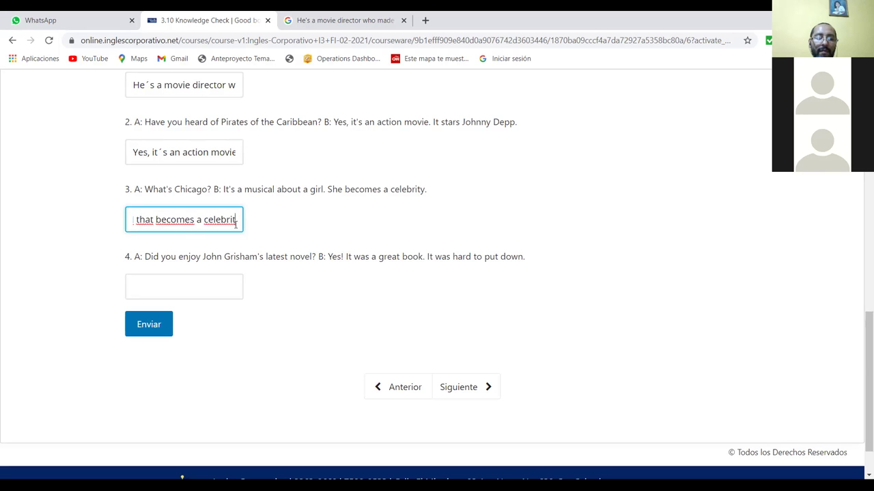
type("y.")
Begin the question 4 answer about John Grisham's novel with "Yes!, It was a great book"
left_click(198, 288)
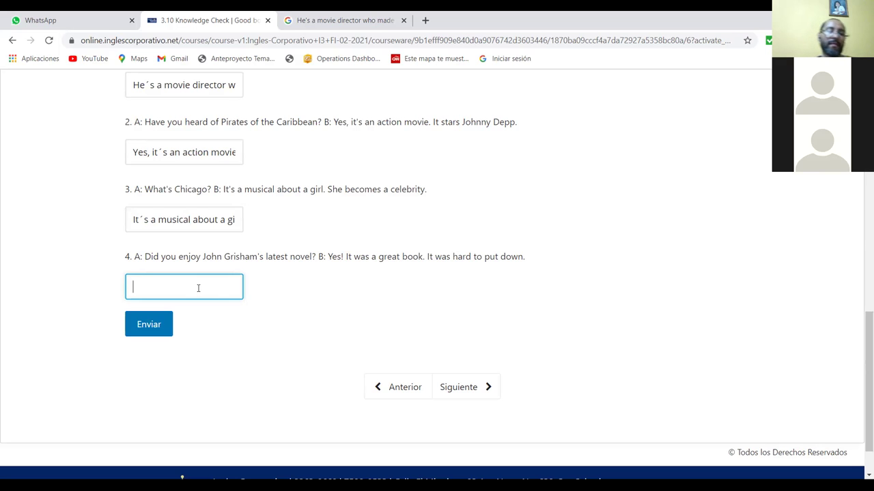
type("Yes, I")
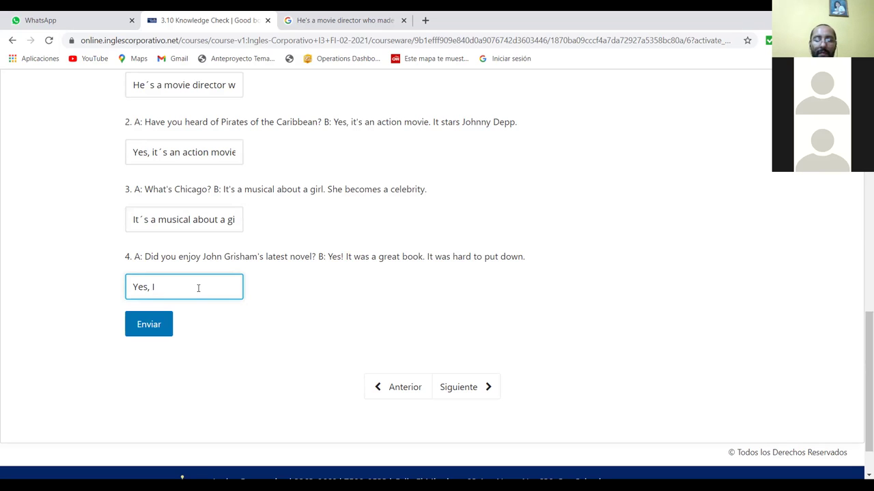
key("BackSpace")
key("BackSpace")
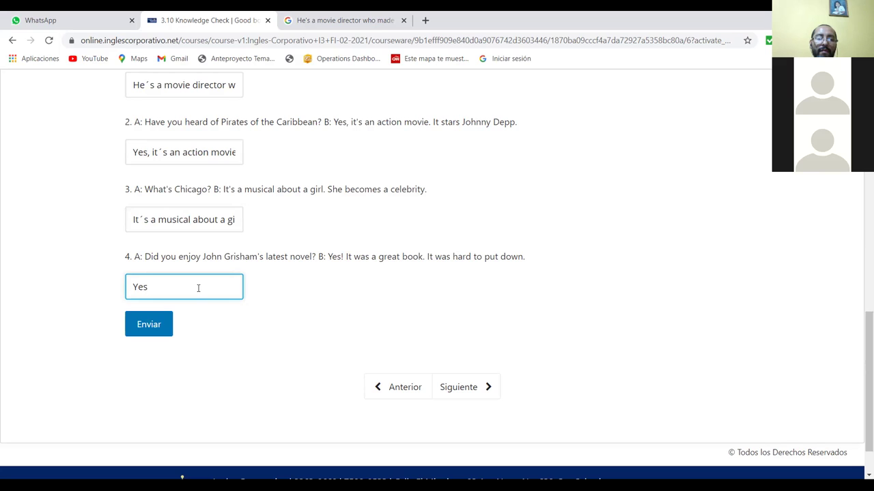
type("!,")
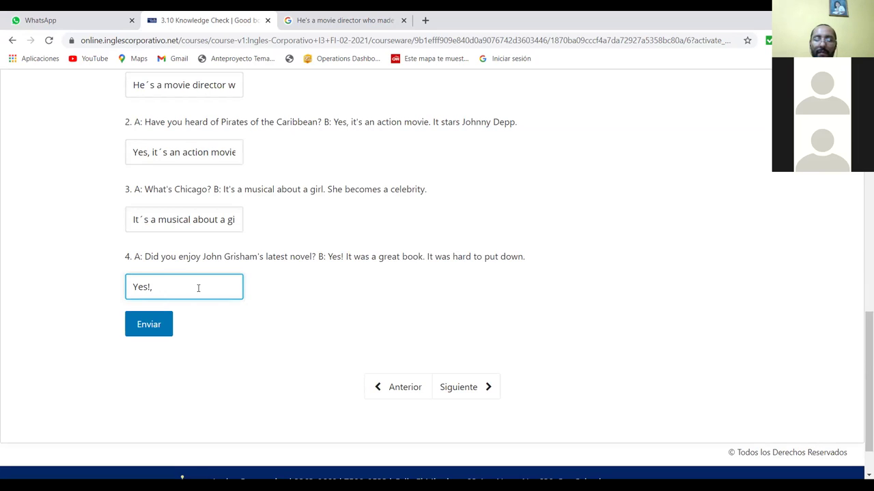
type(" It")
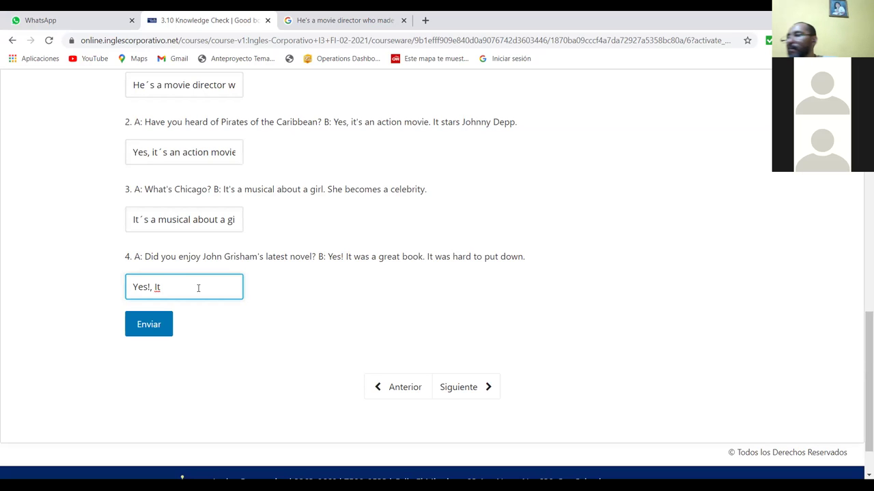
type(" was a ")
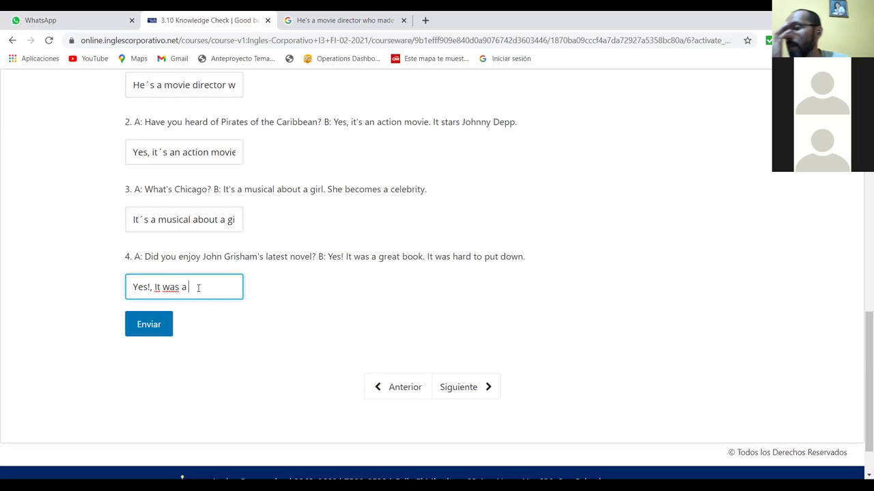
type("g")
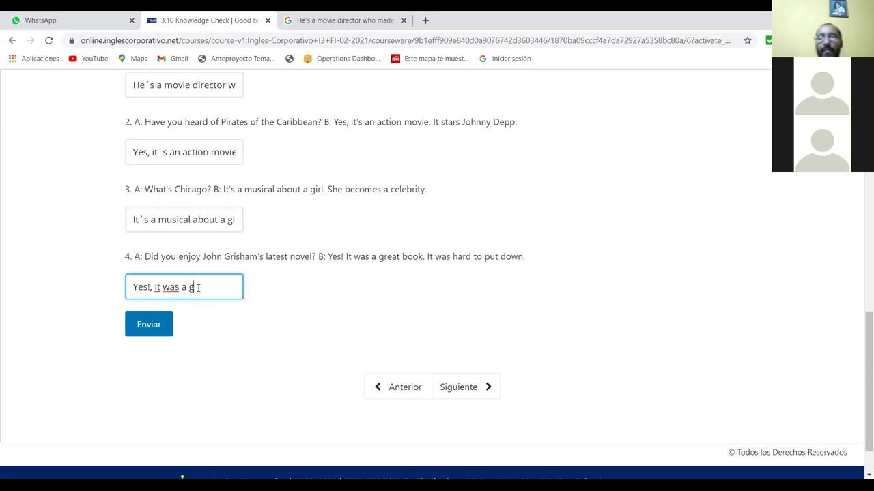
type("re")
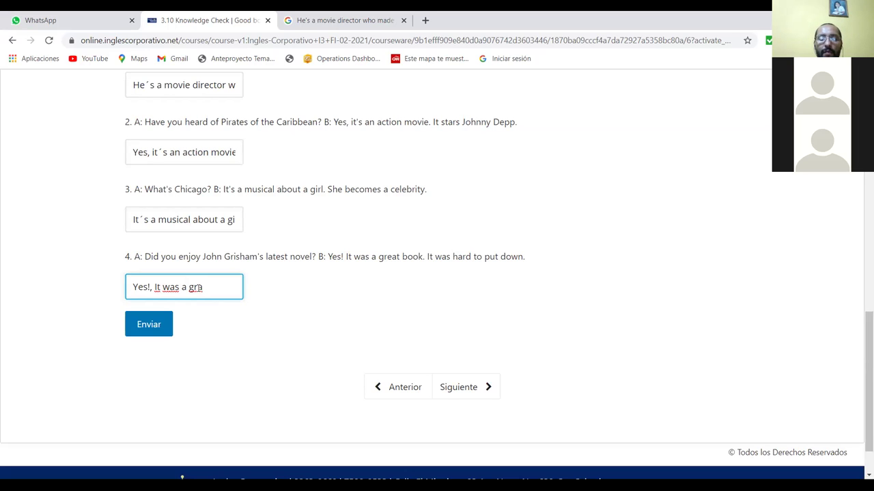
key("BackSpace")
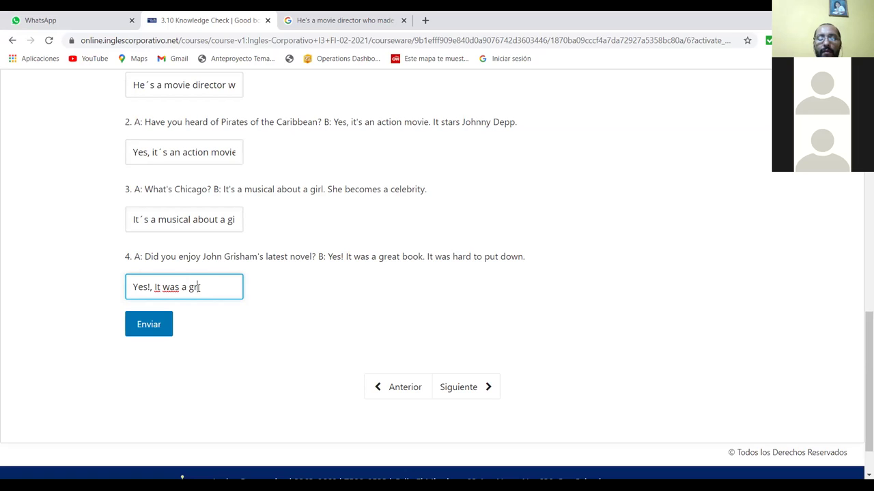
type("eat ")
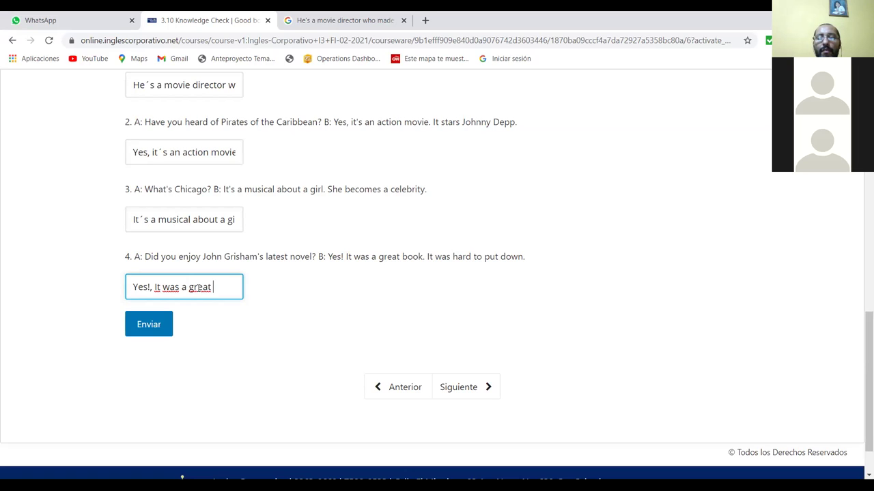
type("book ")
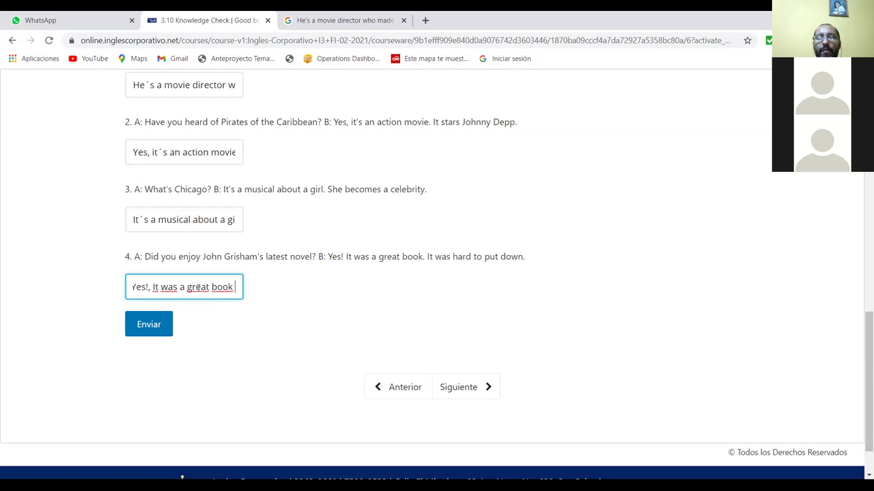
Complete the question 4 answer with the relative clause "which was hard to put down."
type("which")
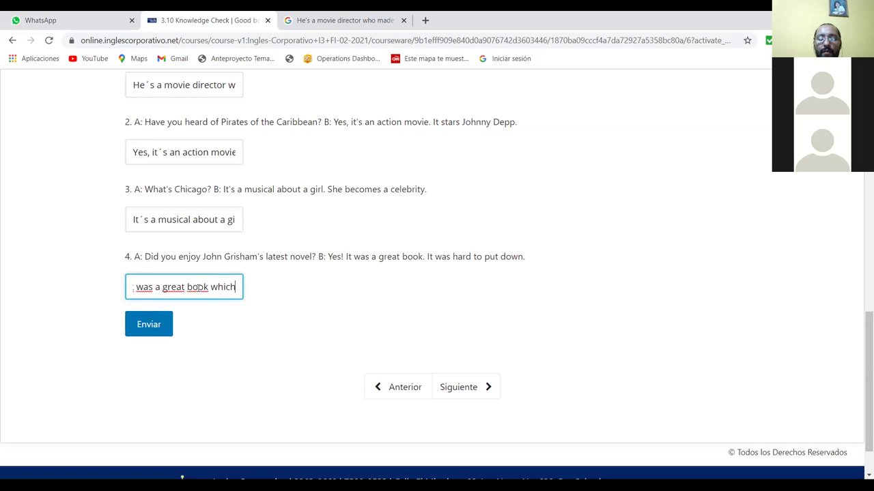
type(" w")
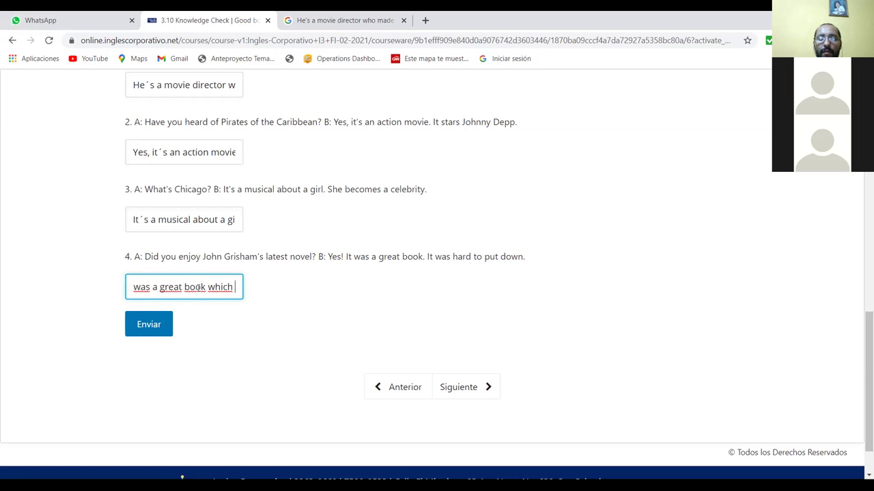
type("as")
type("hard to puy")
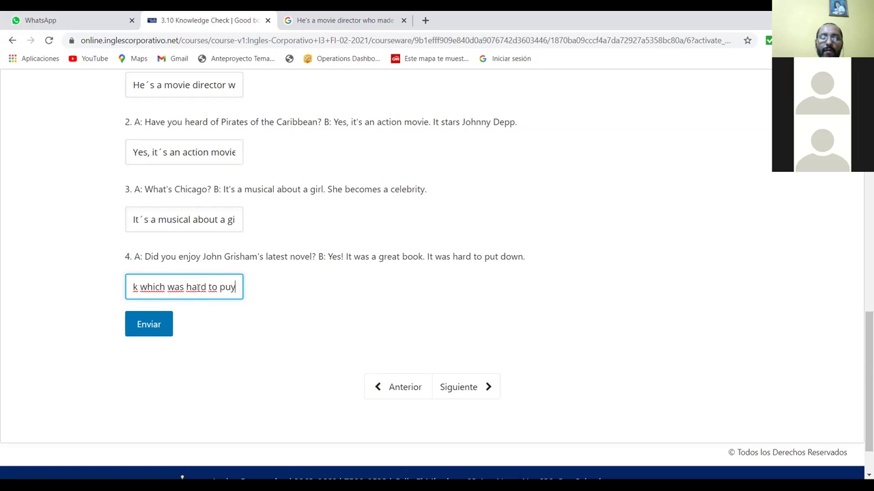
key("BackSpace")
type("t down.")
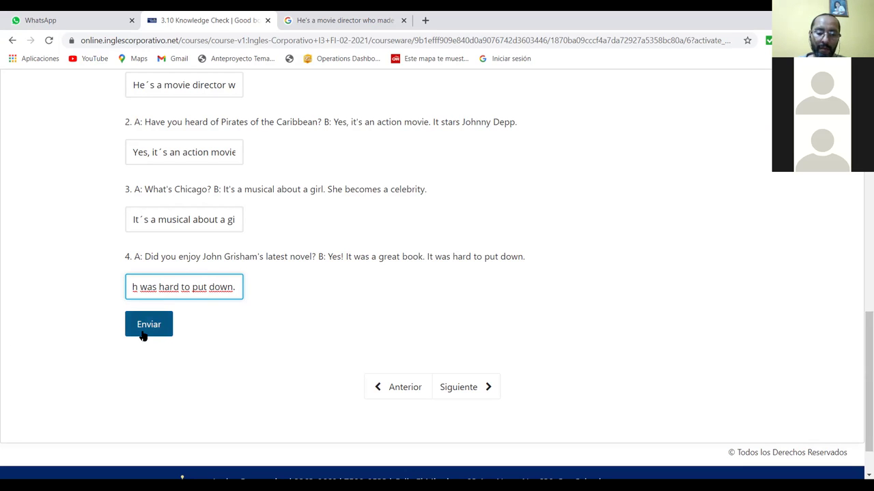
Submit the four Knowledge Check answers and review how each one is marked
left_click(143, 335)
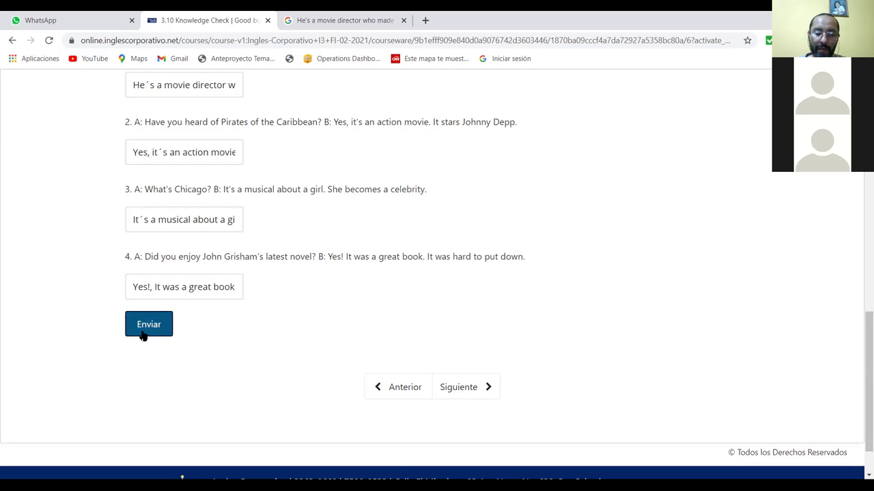
left_click(142, 334)
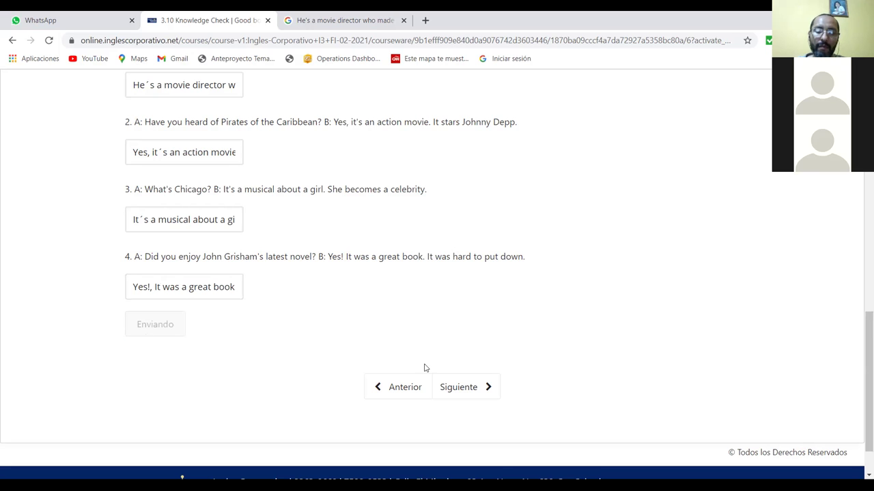
scroll(353, 342, "up", 3)
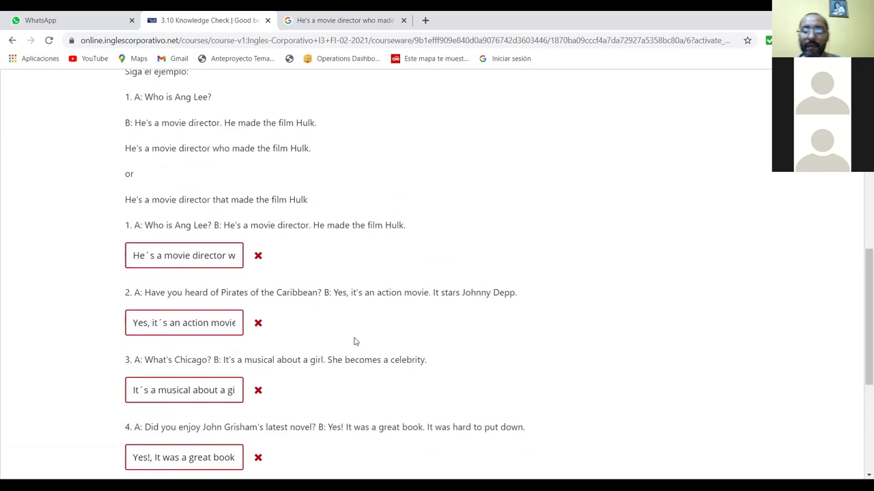
scroll(354, 342, "down", 2)
scroll(355, 342, "up", 1)
Replace the acute accent with a straight apostrophe in the question 1 answer so it begins with "He's"
left_click(215, 198)
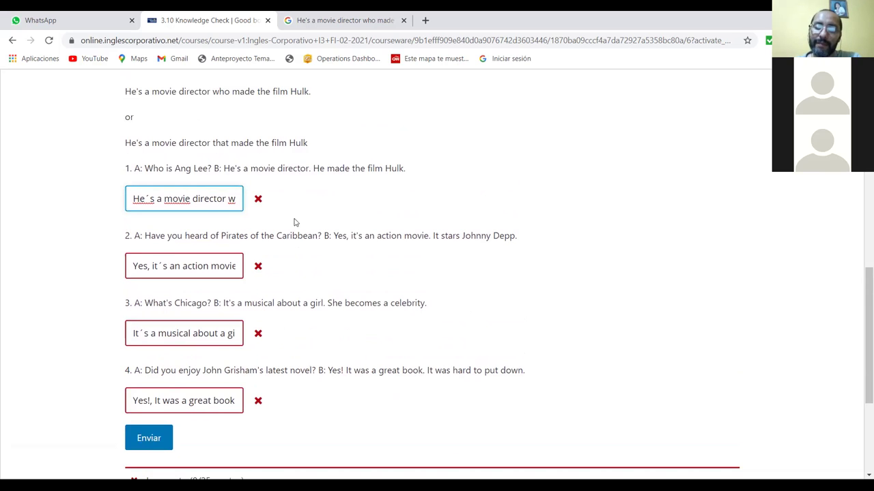
double_click(146, 202)
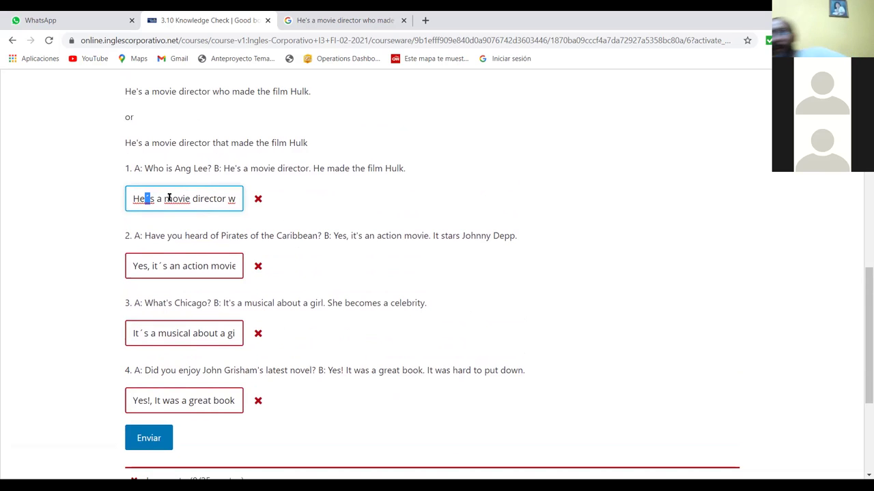
key("BackSpace")
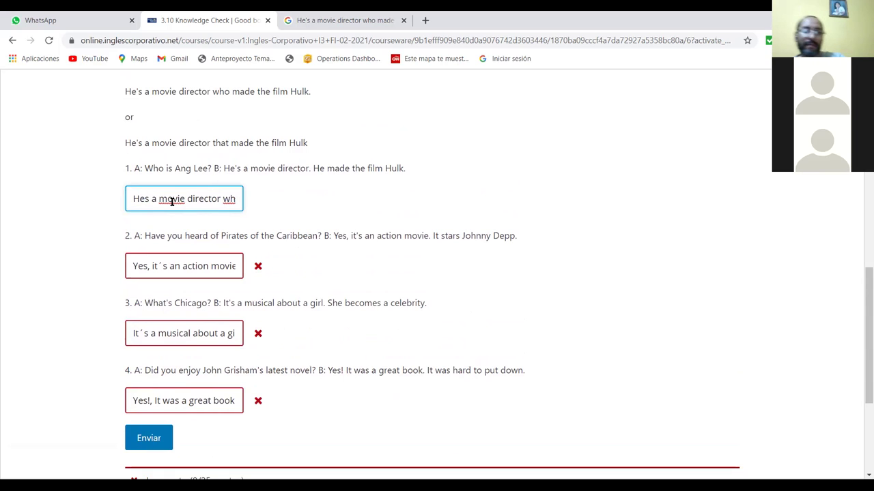
type("'")
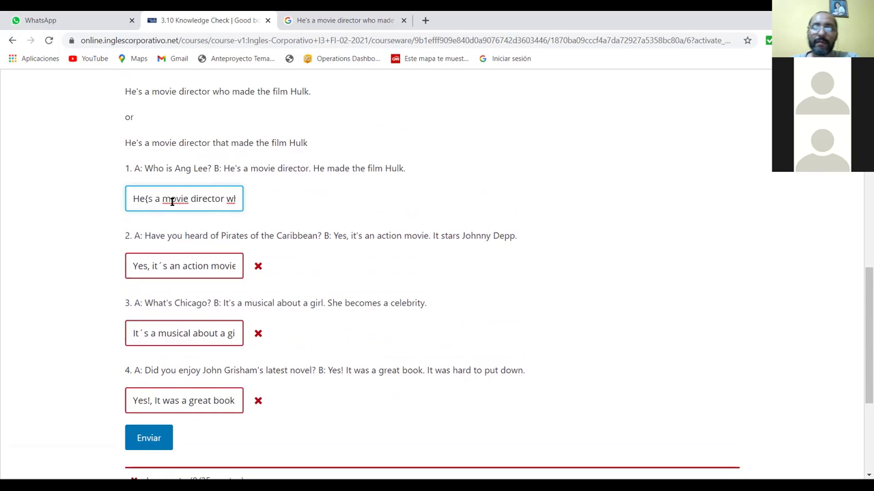
key("BackSpace")
type("'")
key("BackSpace")
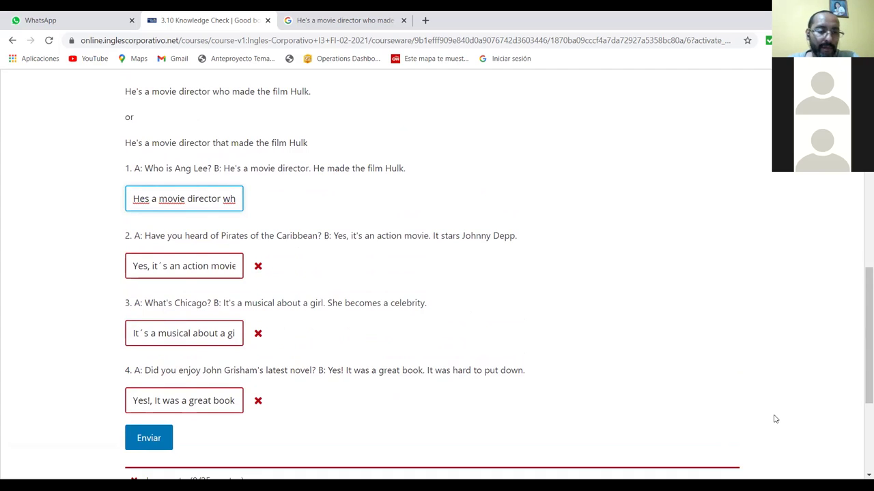
type("´")
key("BackSpace")
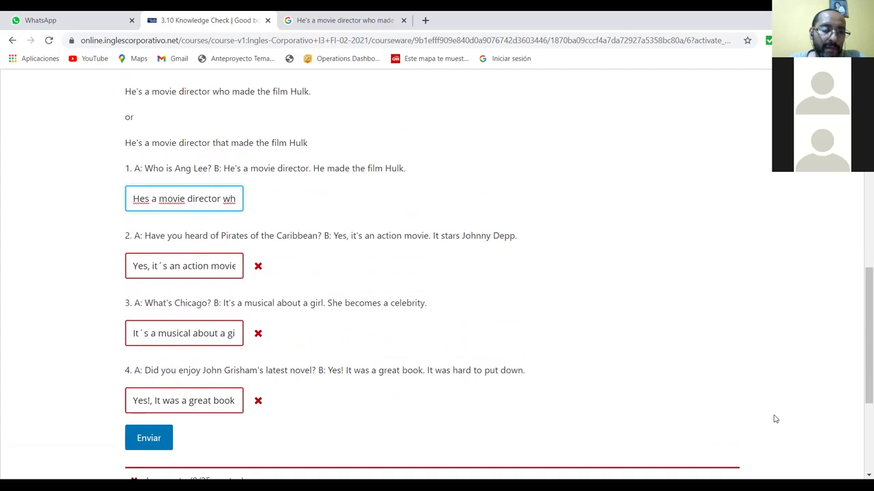
type("'")
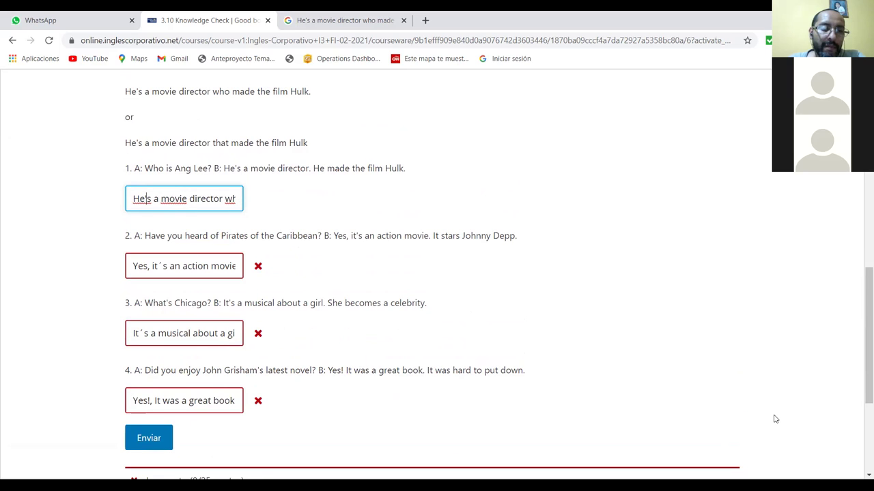
Resubmit the answers with the corrected question 1 sentence
scroll(143, 244, "down", 1)
scroll(143, 243, "down", 1)
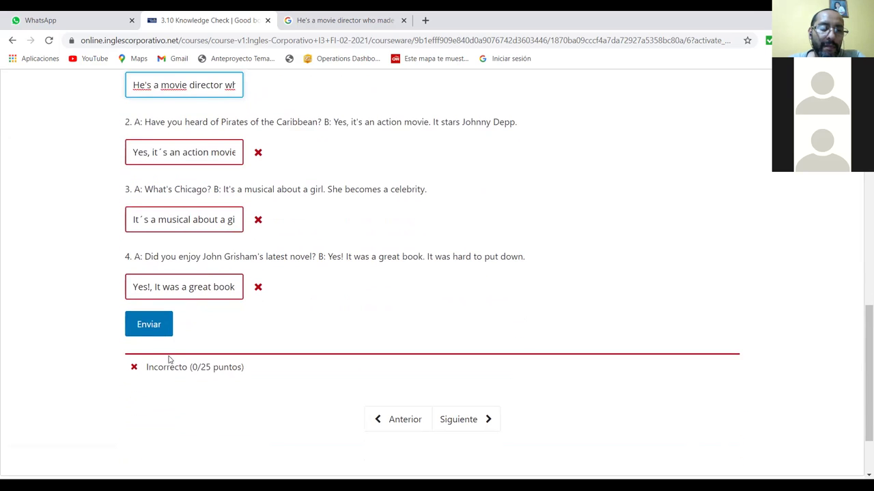
left_click(147, 333)
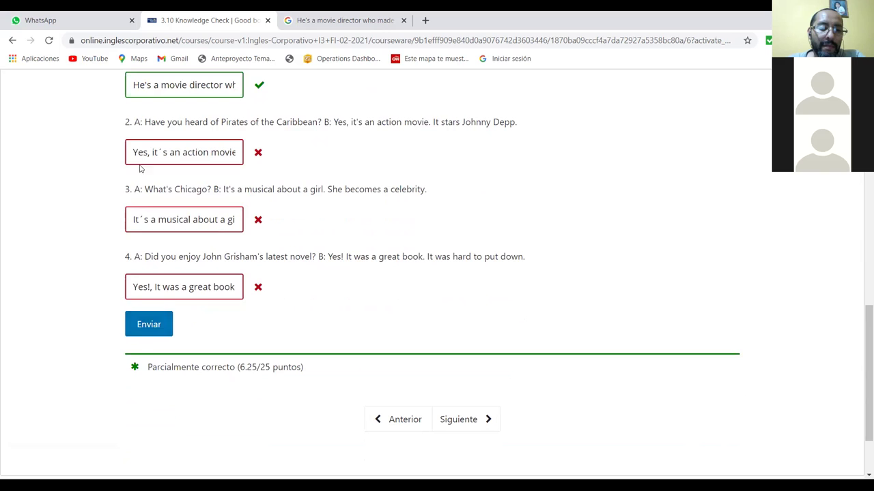
Correct the question 2 answer to begin "Yes, it's an action movie", using a straight apostrophe instead of the acute accent
left_click(156, 154)
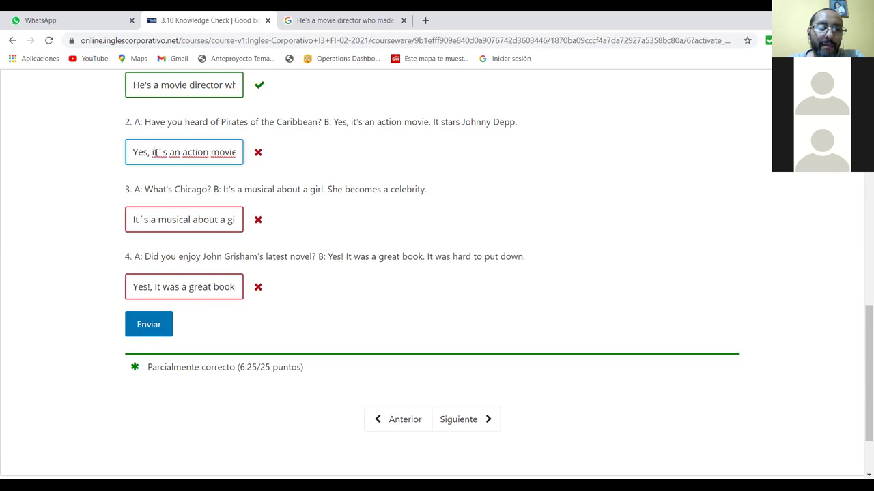
key("Left")
key("Left")
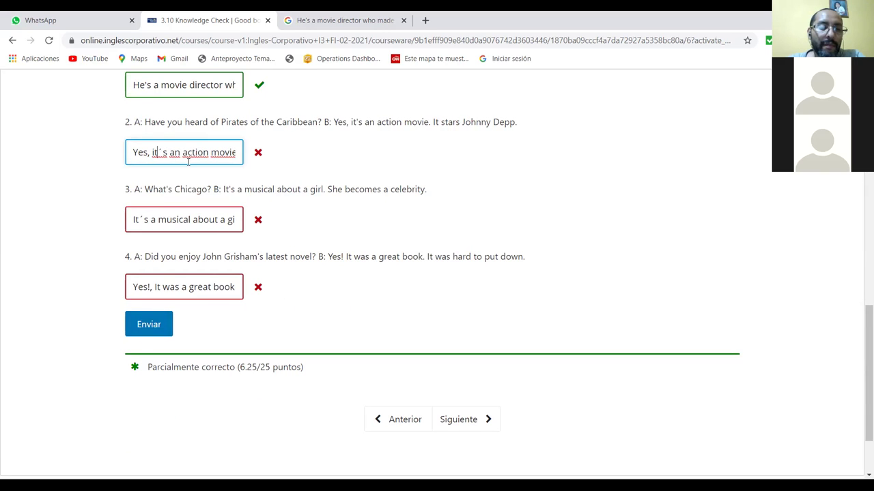
key("Delete")
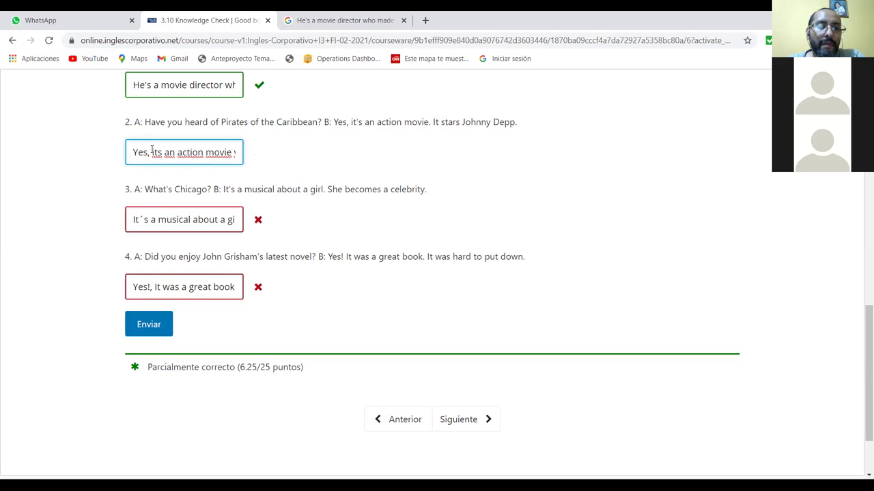
key("shift+Right")
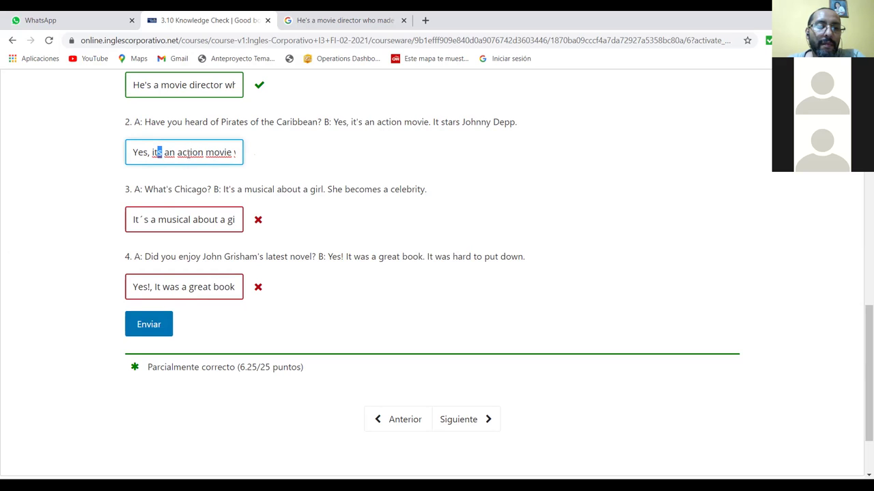
key("BackSpace")
type("\"s")
key("BackSpace")
key("BackSpace")
type("'s")
Change the accent in the question 3 answer to a straight apostrophe so it begins with "It's a musical"
left_click(138, 219)
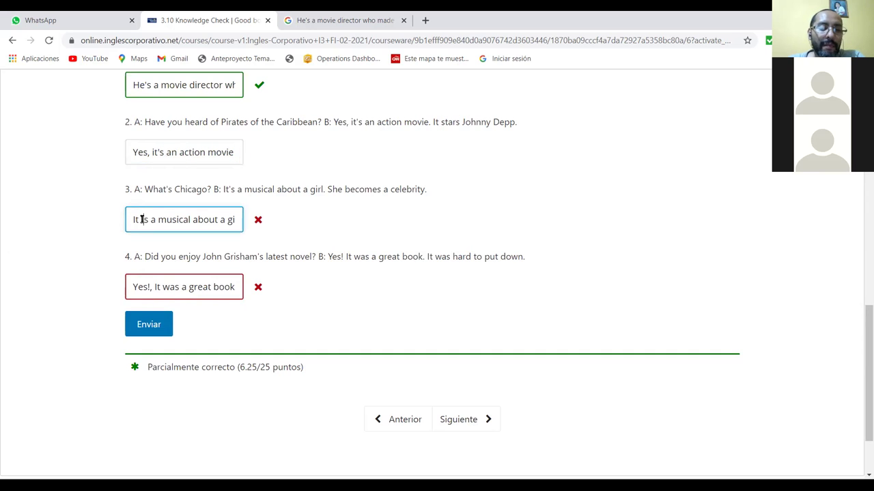
key("BackSpace")
type("'")
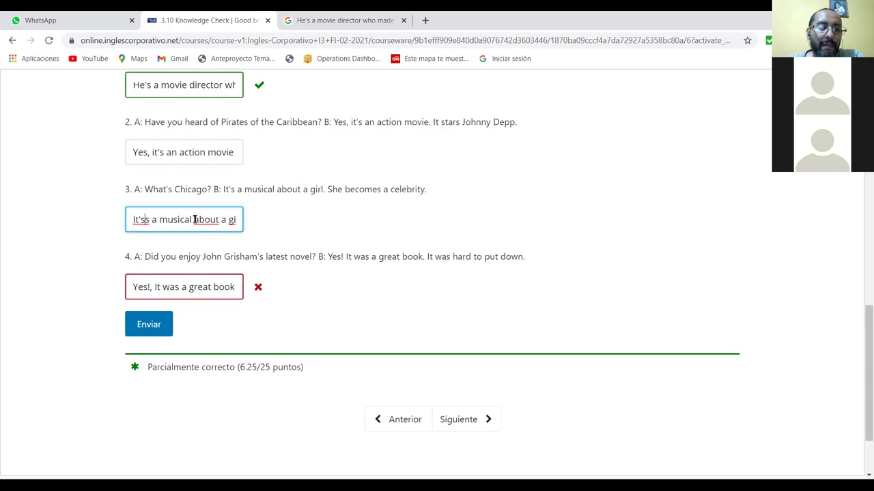
key("BackSpace")
Check the question 4 answer around "a great book which was" and resubmit the answers
left_click(157, 287)
type("t")
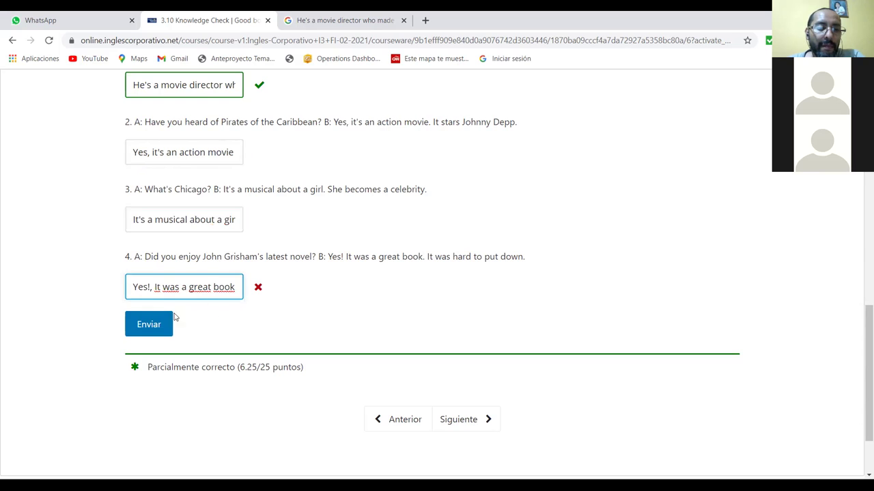
left_click_drag(224, 287, 219, 288)
key("Right")
key("Right")
key("Right")
type("which was")
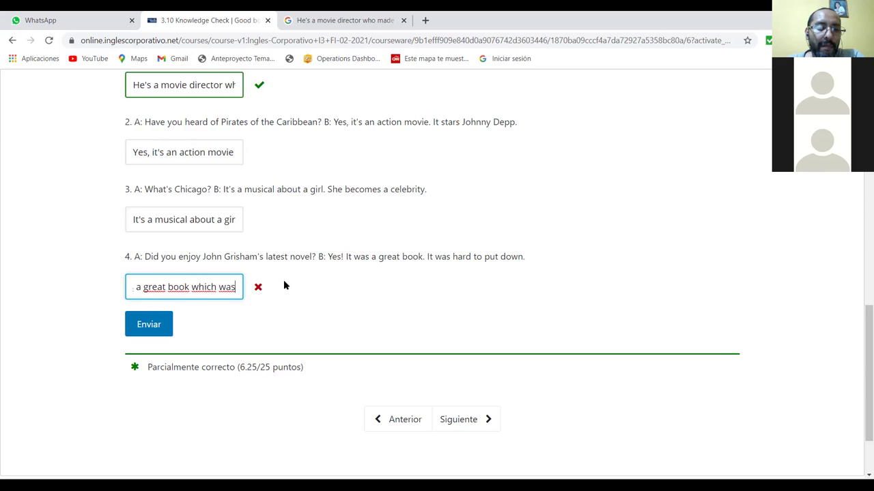
key("Left")
key("Left")
key("Left")
key("Left")
key("Left")
key("Right")
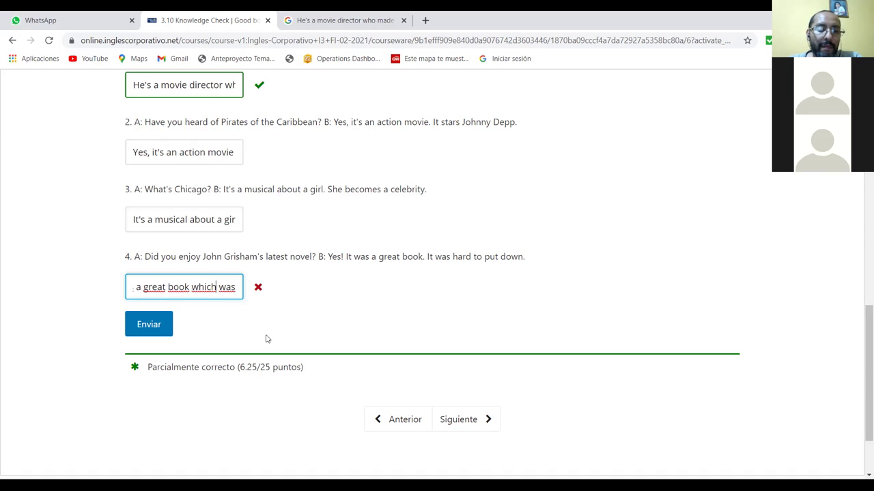
left_click(170, 327)
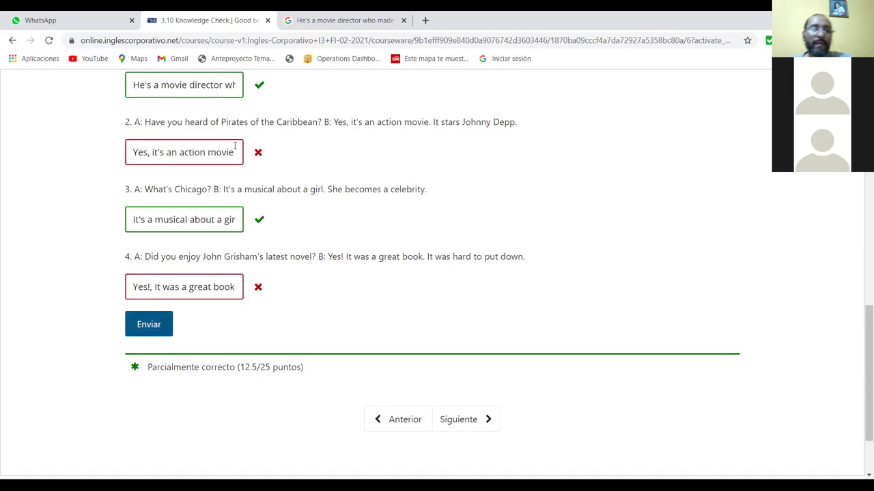
Read through the question 2 answer from "it's an action movie" to its end to check the relative clause
left_click(151, 152)
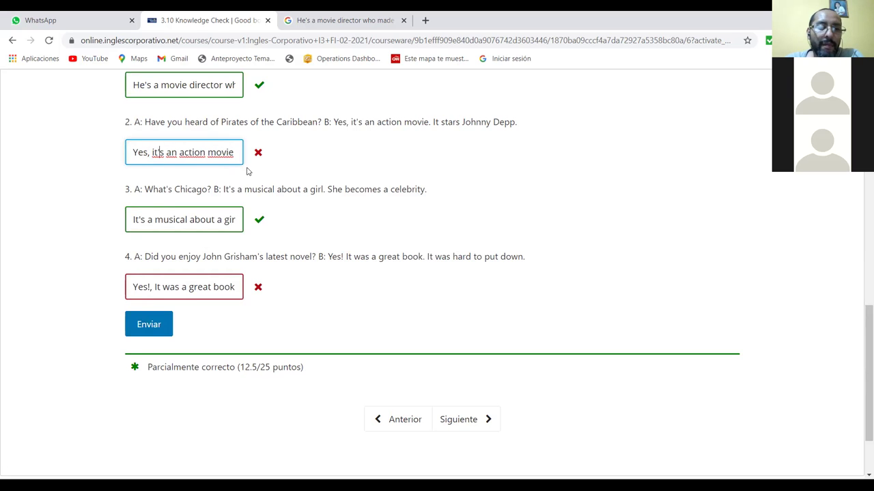
key("Right")
key("Right")
key("Right")
key("Right")
key("Right")
key("Right")
key("Right")
key("Right")
key("Right")
key("Right")
key("Right")
key("Right")
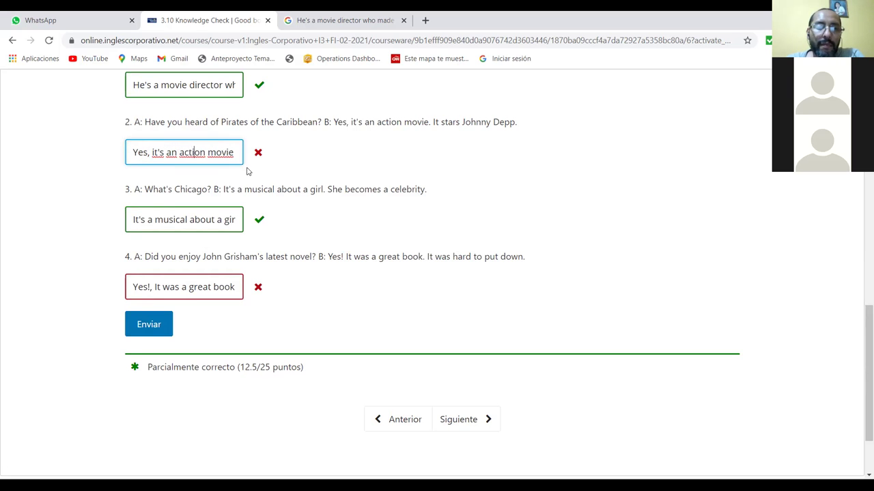
key("Right")
type("who")
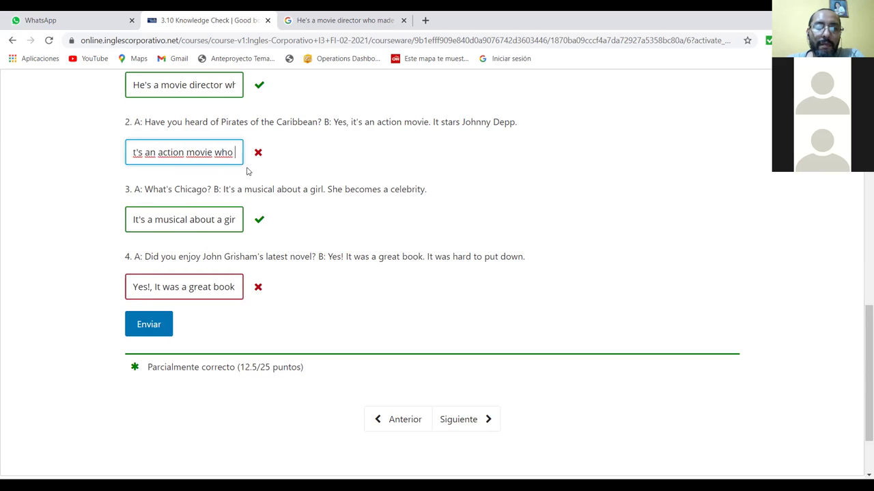
type(" stars Jo")
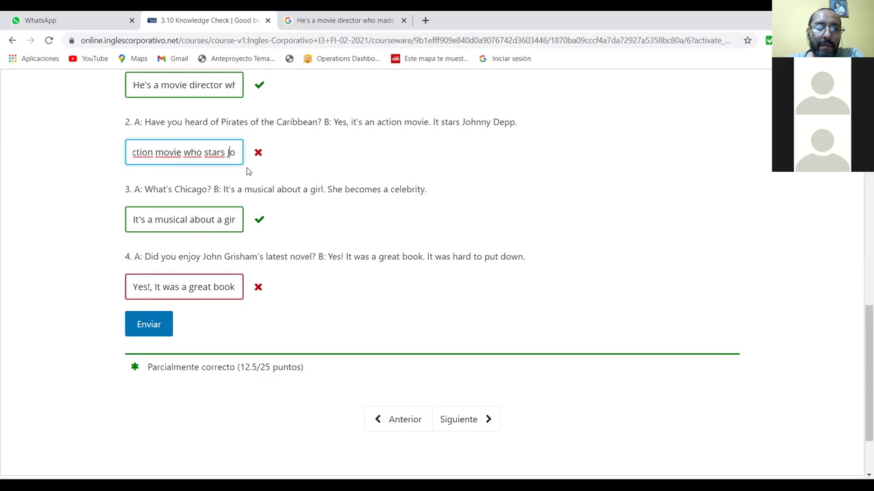
type("hnny De")
key("Left")
key("Left")
type("pp")
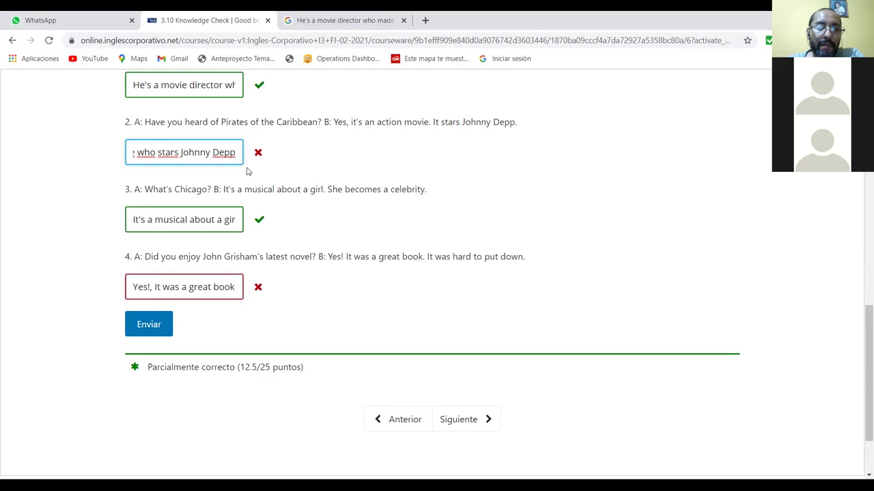
left_click(168, 325)
Reread the question 2 answer, examining the relative pronoun that links the movie to Johnny Depp
left_click(194, 152)
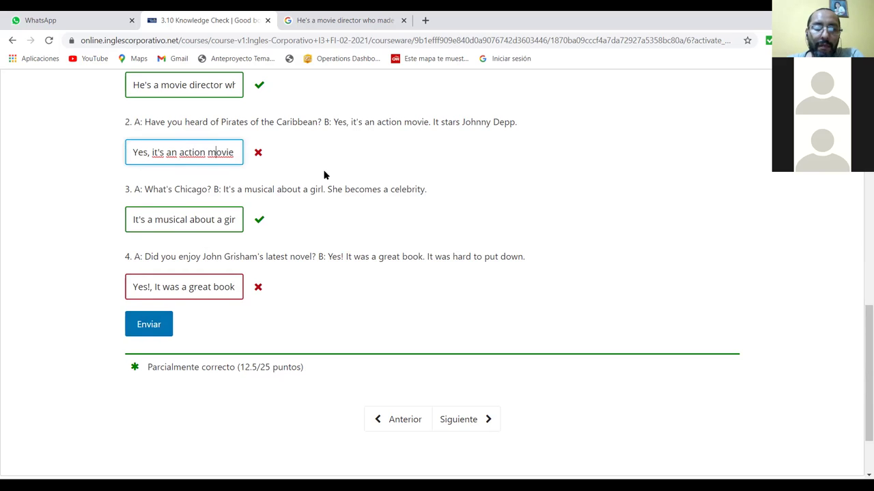
key("Left")
key("Left")
key("Left")
key("Left")
key("Left")
key("Left")
key("Left")
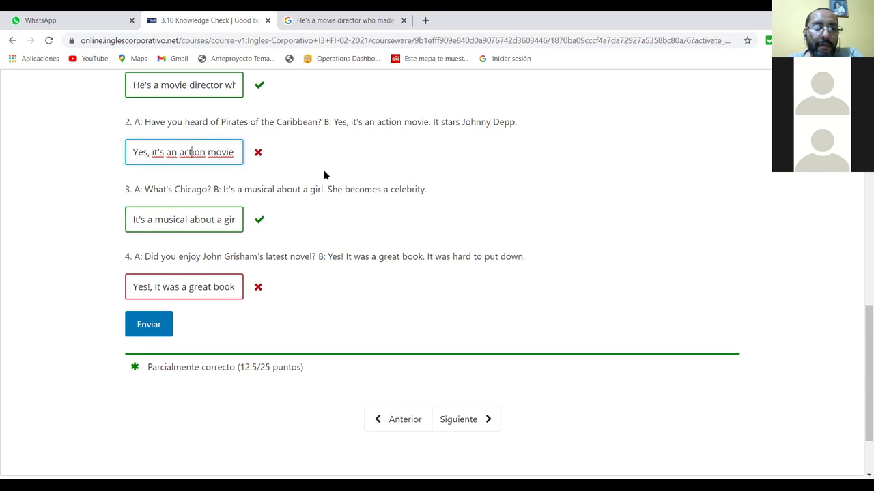
key("Right")
key("Right")
key("Right")
key("Right")
key("Right")
key("Right")
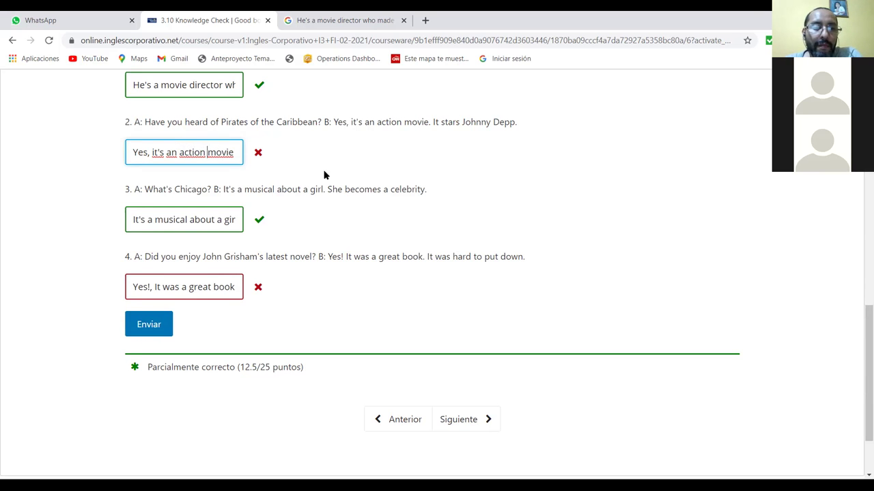
key("Right")
key("Right")
type("wh")
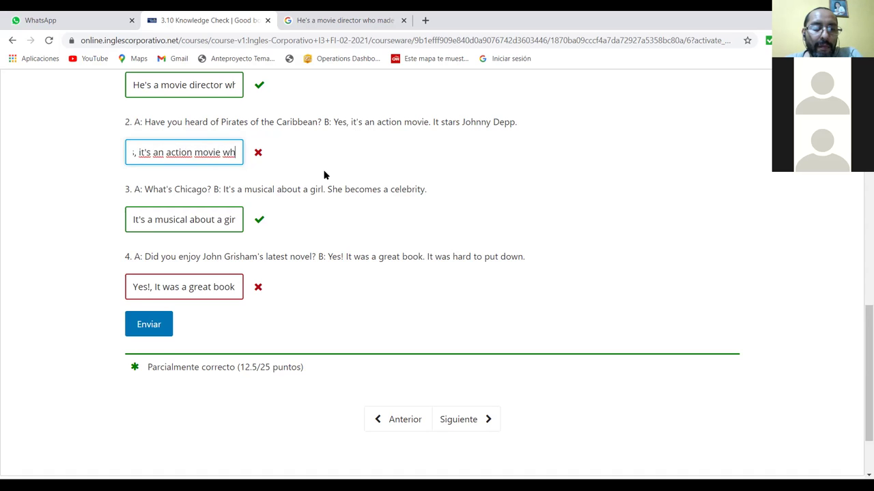
type("o stars J")
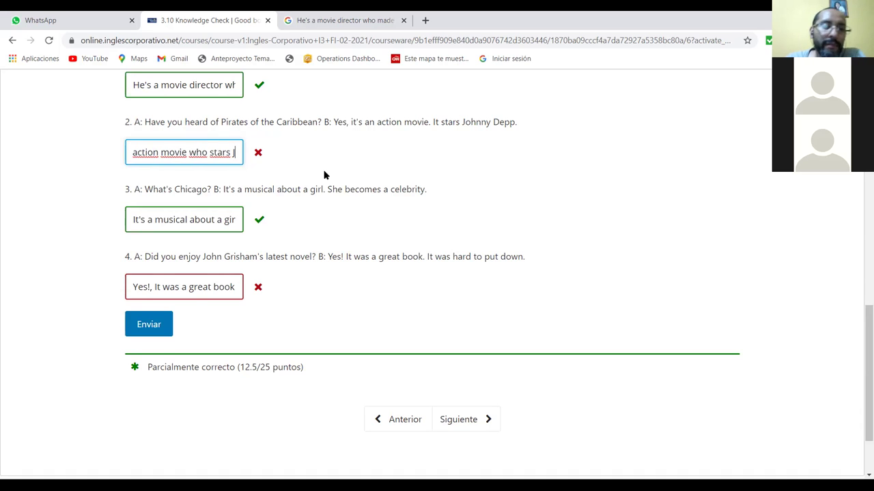
type("ohnny Depp.")
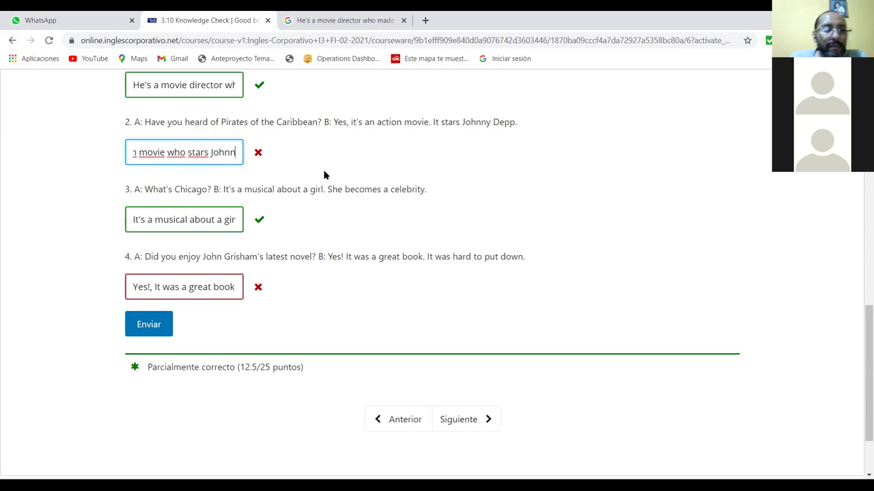
Replace "who" with "that" before "stars" in the question 2 answer and resubmit the answers
key("Left")
key("Left")
key("ctrl+Left")
key("ctrl+Left")
key("Left")
key("Left")
key("Left")
key("Left")
key("Left")
key("Left")
key("Left")
key("Left")
key("Left")
key("Left")
key("Left")
key("Left")
key("Right")
key("Right")
key("Right")
key("Right")
key("Right")
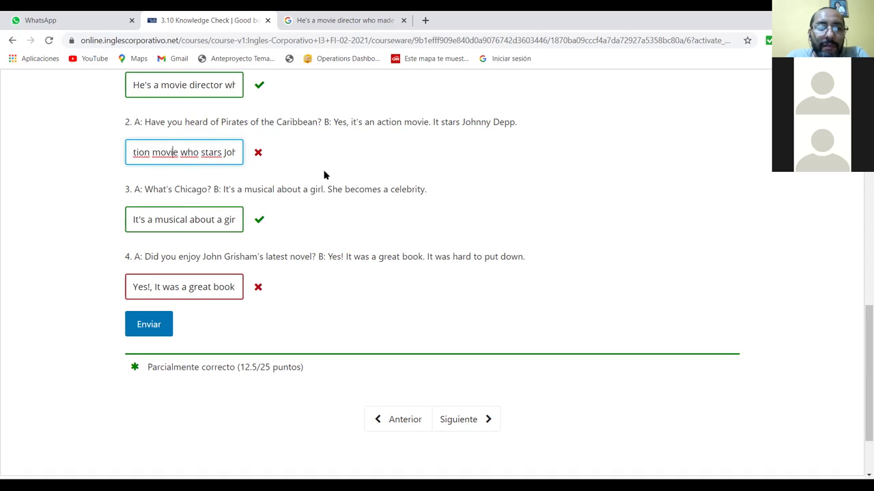
key("Right")
type("that")
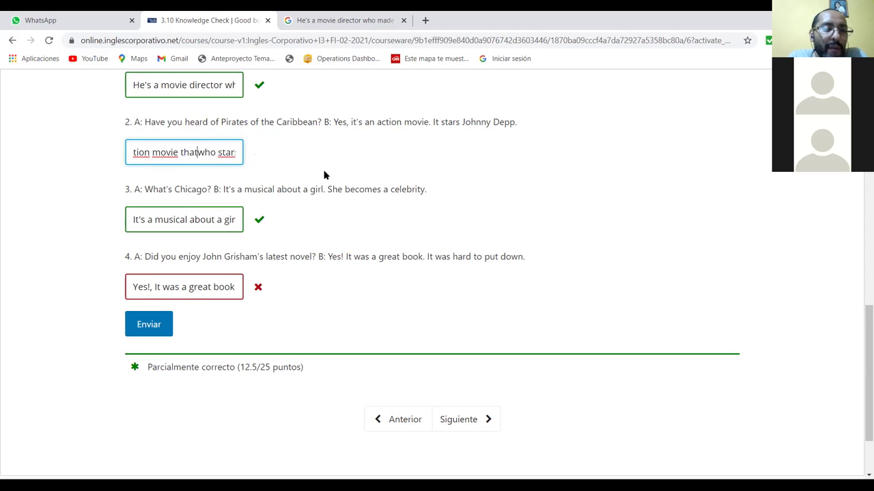
key("Delete")
key("Delete")
key("Delete")
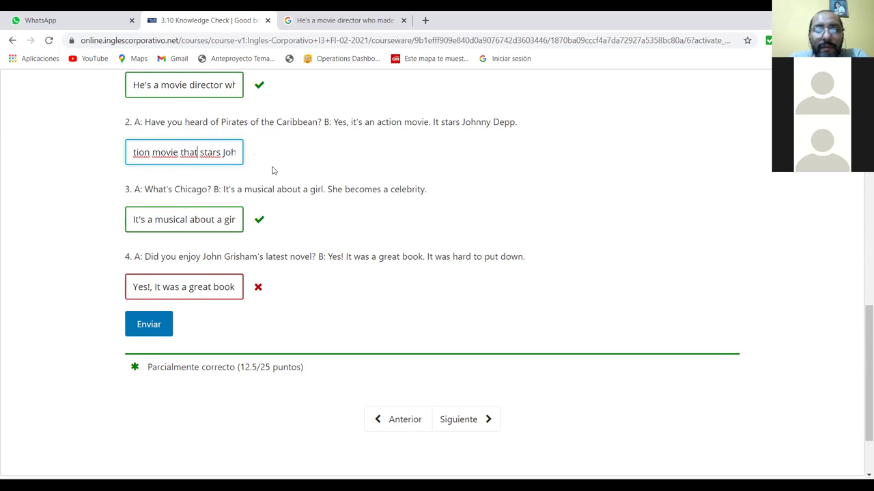
left_click(149, 330)
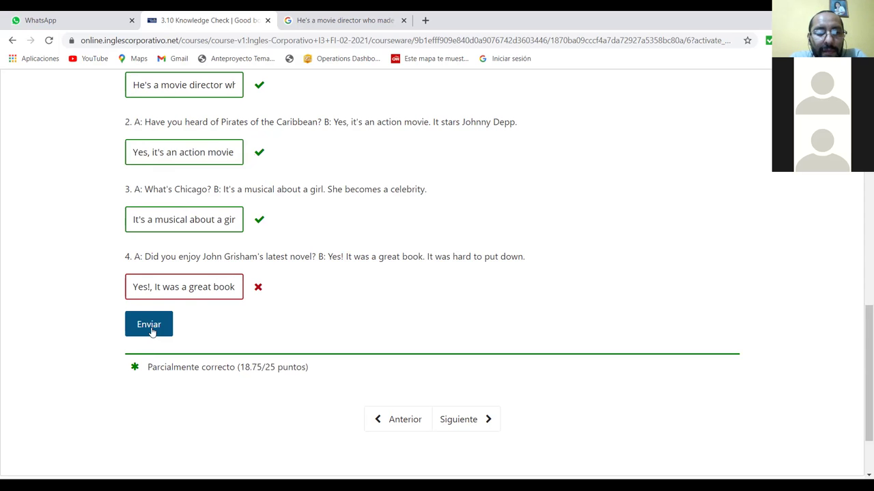
Replace "which" with "that" in the question 4 answer so it ends "that was hard to put down.", and resubmit the answers
scroll(193, 241, "down", 2)
left_click(241, 205)
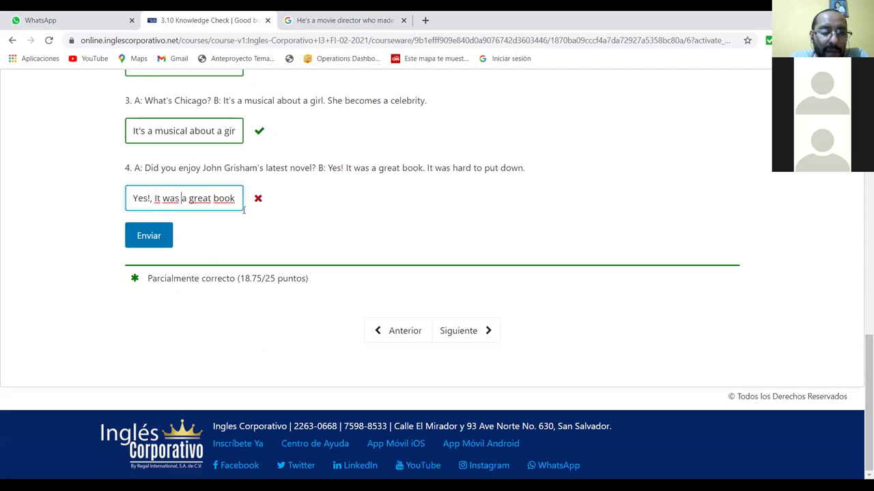
key("Right")
key("Right")
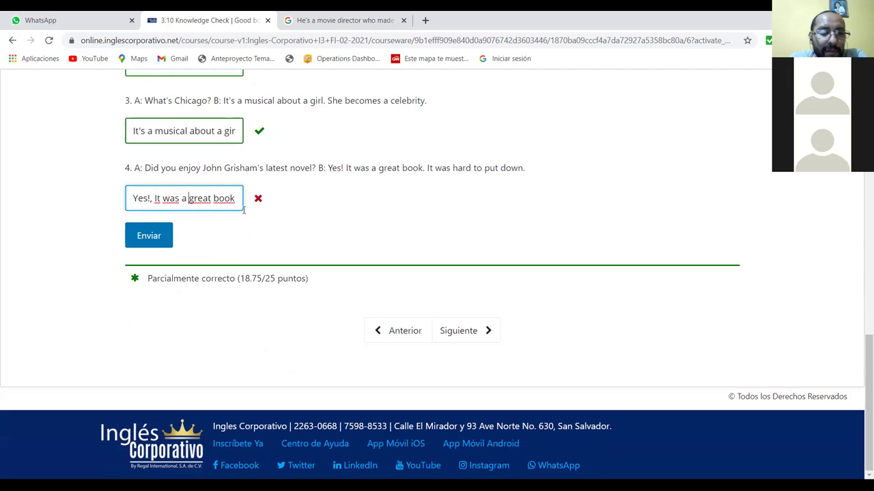
key("Left")
key("Right")
key("Right")
key("Right")
key("Right")
key("End")
type("which w")
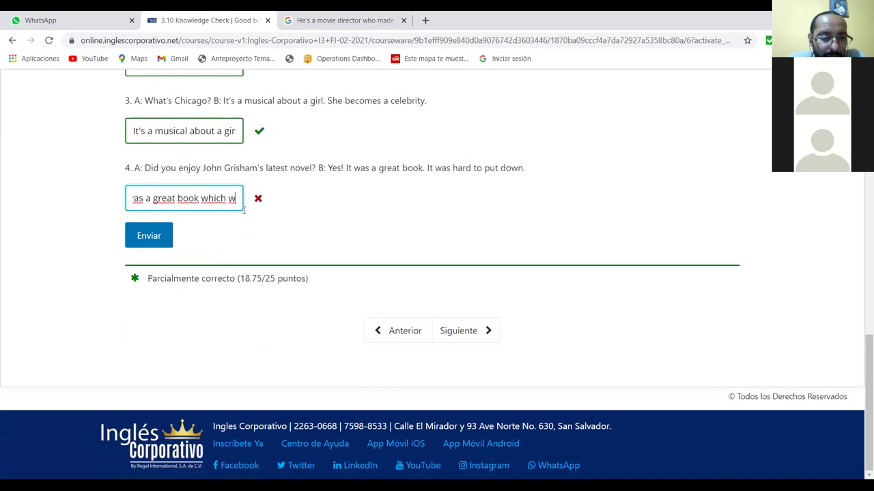
key("Left")
key("Left")
key("Left")
key("Left")
key("Left")
key("Left")
key("Left")
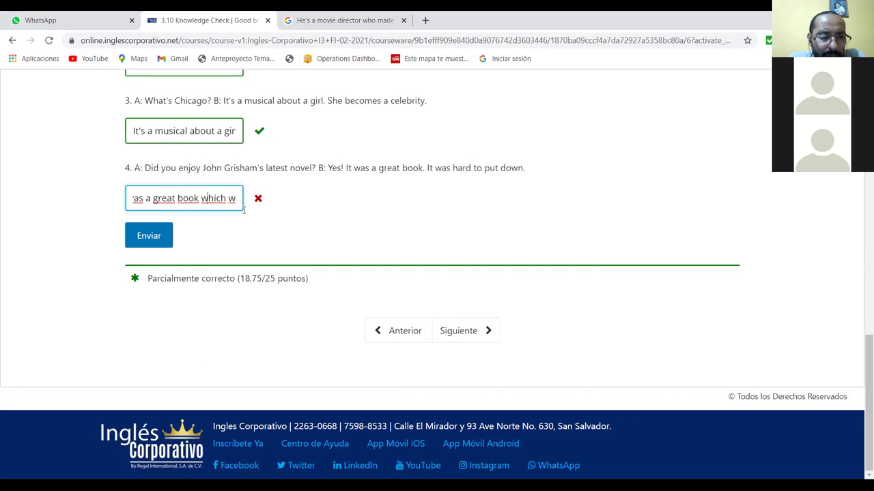
key("Delete")
key("Delete")
key("Delete")
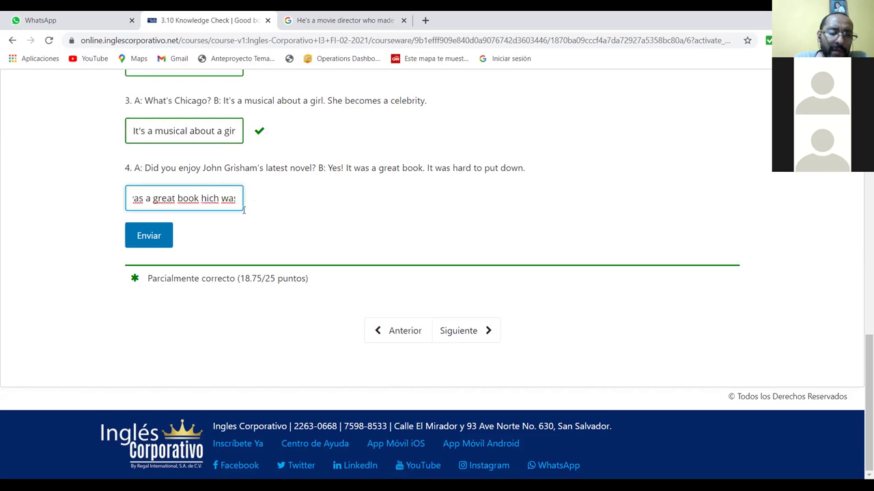
key("Delete")
key("Delete")
type("that ")
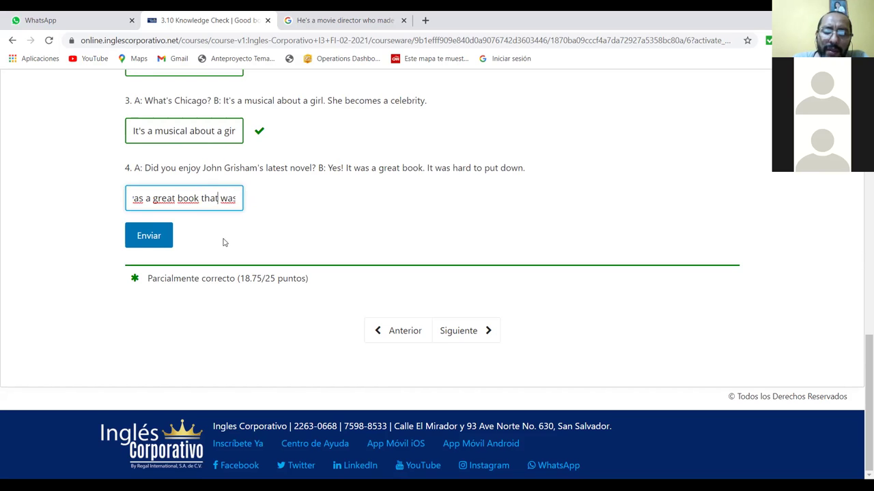
type("0")
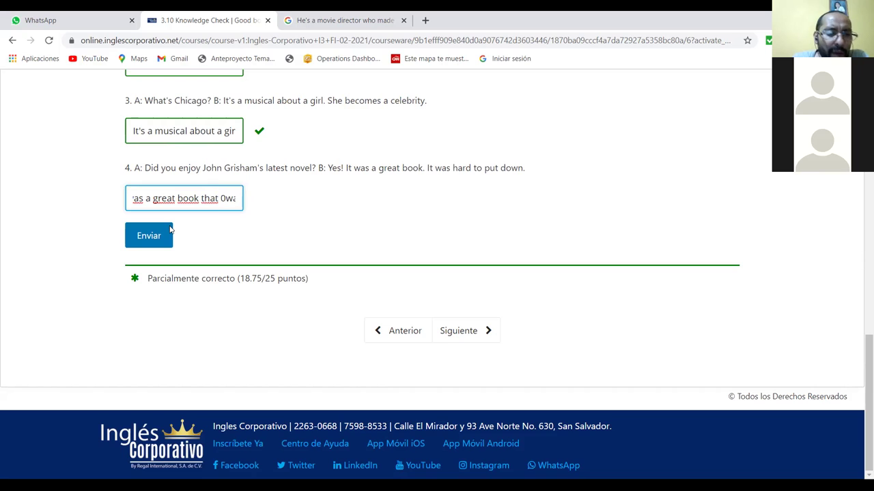
key("BackSpace")
type("hard to put down.")
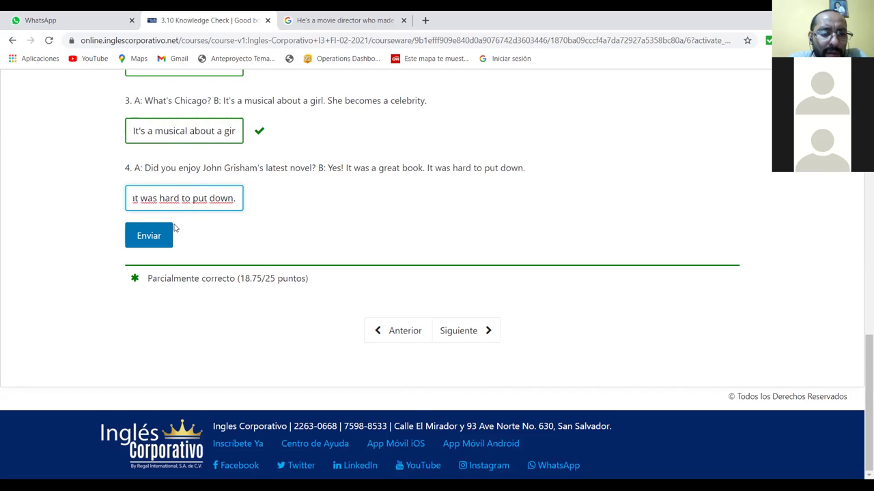
left_click(161, 237)
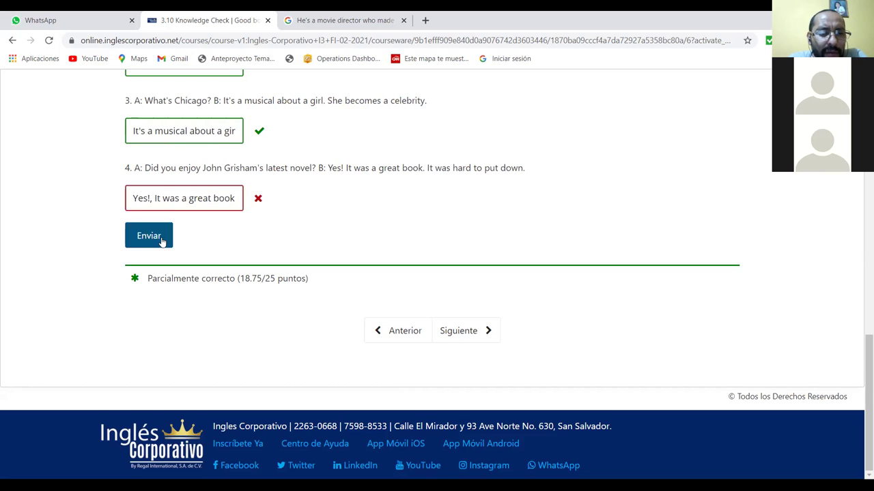
Remove the comma after "Yes!" in the question 4 answer so it begins "Yes! It was a great book", and resubmit
left_click(182, 199)
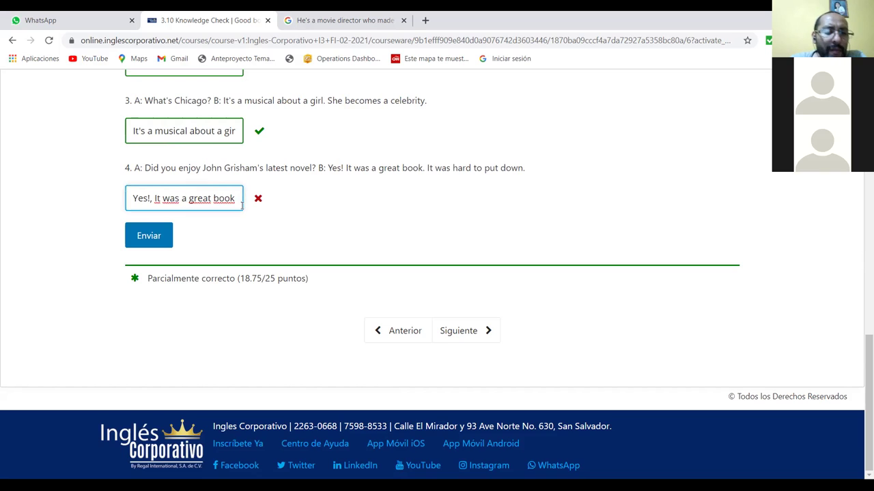
key("Left")
key("Left")
key("Left")
key("Left")
key("Left")
key("Left")
key("Left")
key("Left")
key("BackSpace")
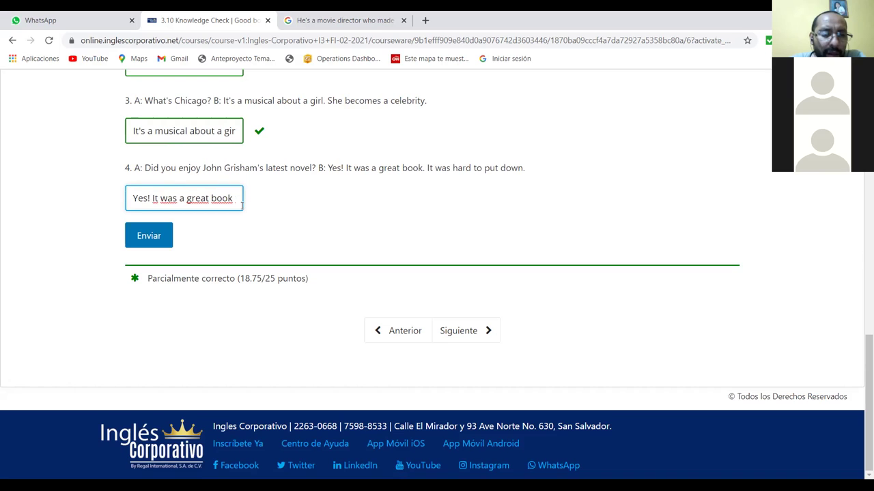
left_click(136, 240)
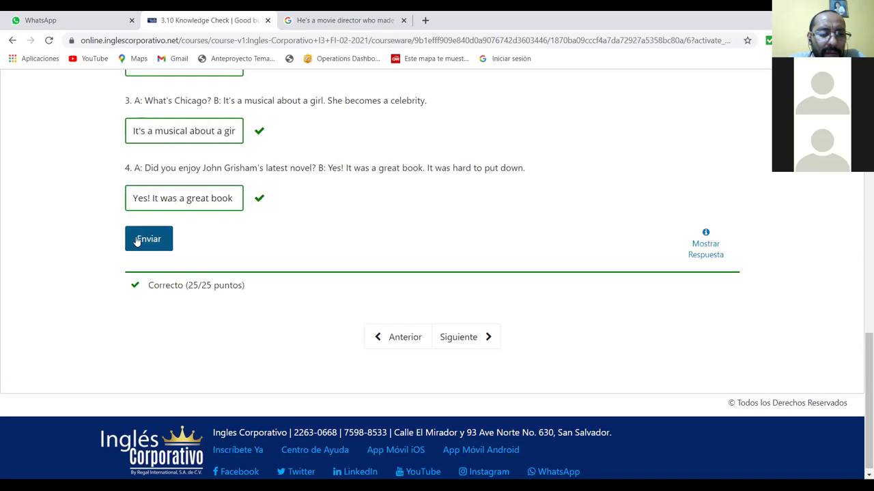
Submit the corrected answers once more and review the graded Knowledge Check from its instructions to the last question
scroll(314, 220, "down", 1)
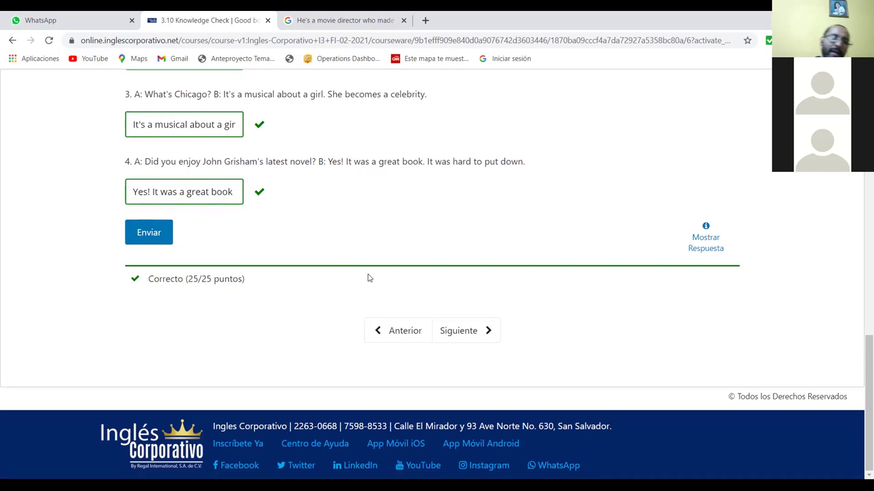
left_click(162, 238)
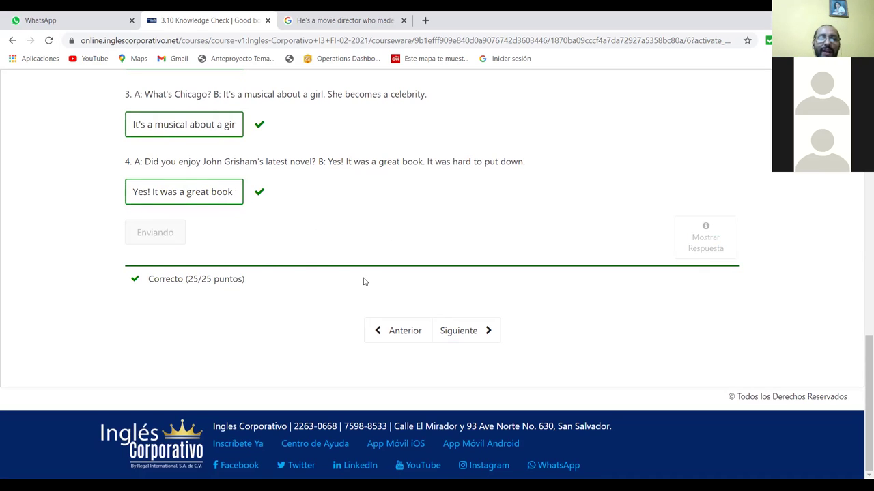
scroll(533, 253, "up", 8)
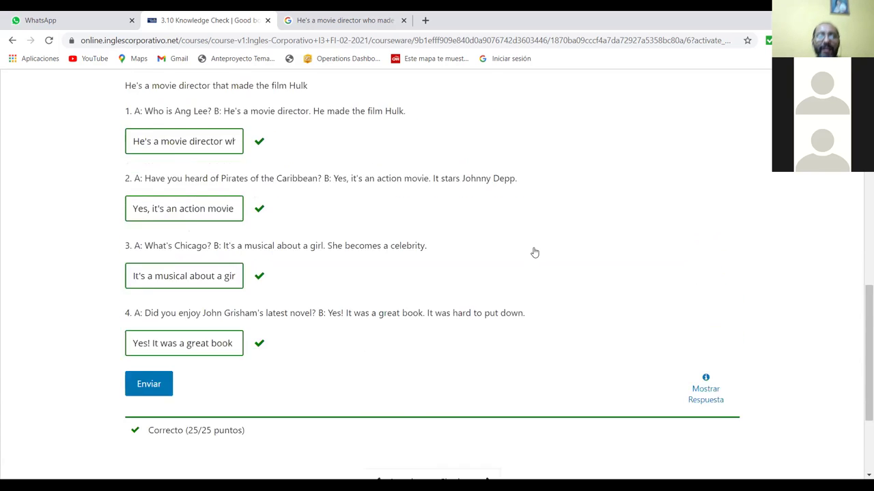
scroll(534, 252, "up", 4)
scroll(535, 253, "down", 8)
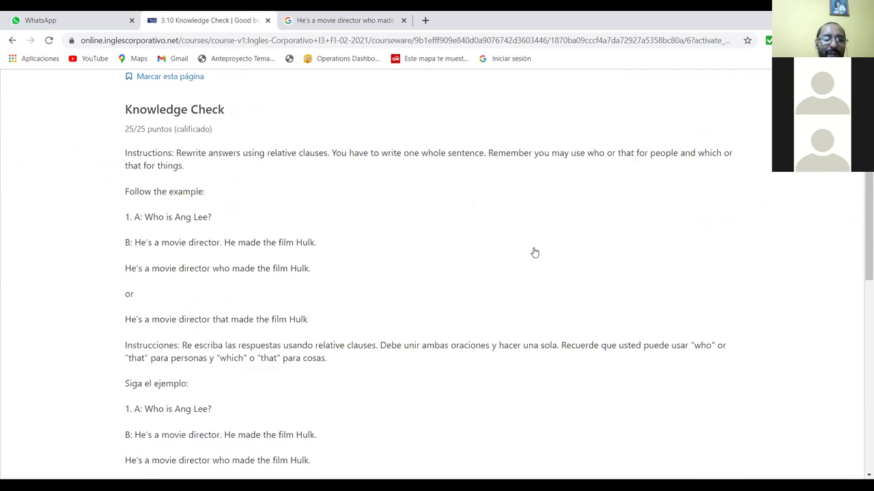
scroll(534, 253, "down", 3)
Look over the 3.11 reading exercise "The magic of Potter" and return to the 3.10 Knowledge Check answers
left_click(485, 332)
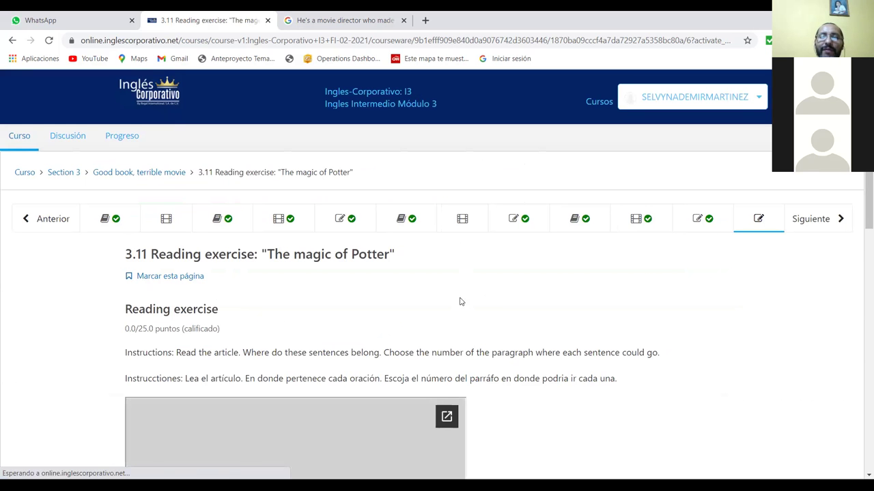
scroll(464, 298, "down", 1)
scroll(464, 298, "down", 10)
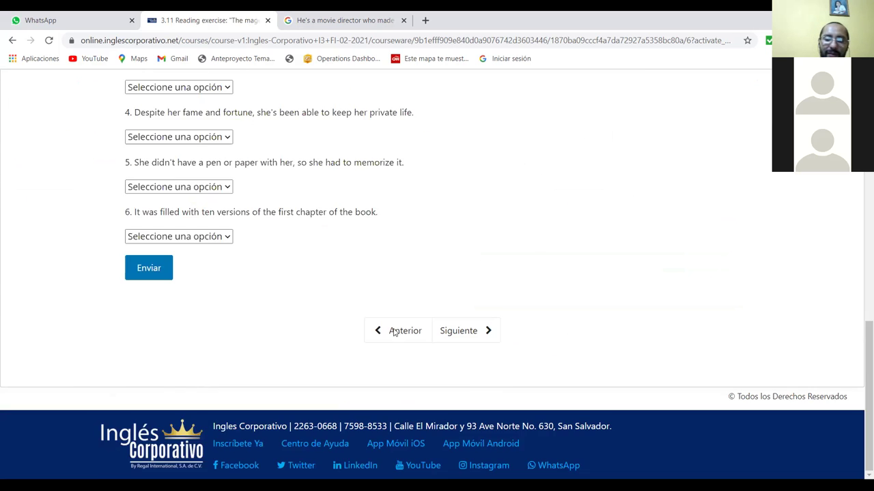
left_click(392, 319)
scroll(392, 307, "down", 3)
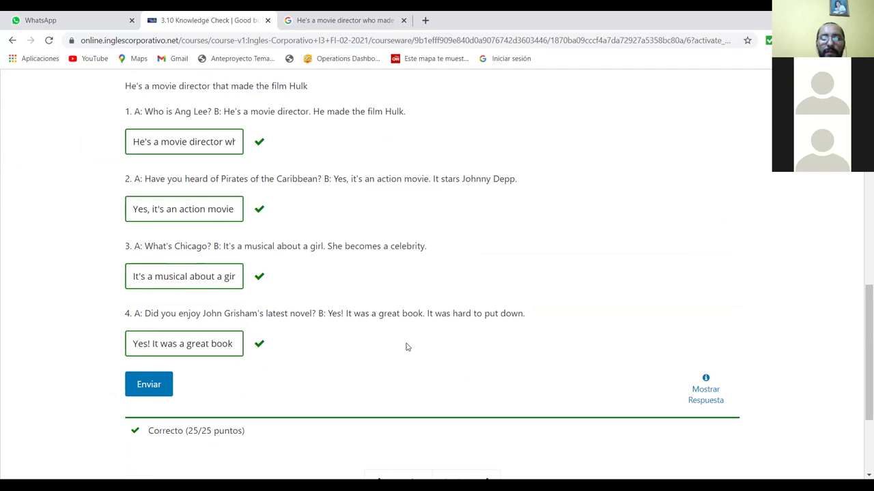
Read through the question 1 answer about the movie director, following the sentence towards its end
left_click(220, 147)
key("Right")
key("Right")
key("Right")
key("Right")
key("Right")
key("Right")
key("Right")
key("Right")
key("Right")
key("Right")
key("Right")
key("Right")
key("Right")
key("Right")
key("Right")
key("Right")
key("Right")
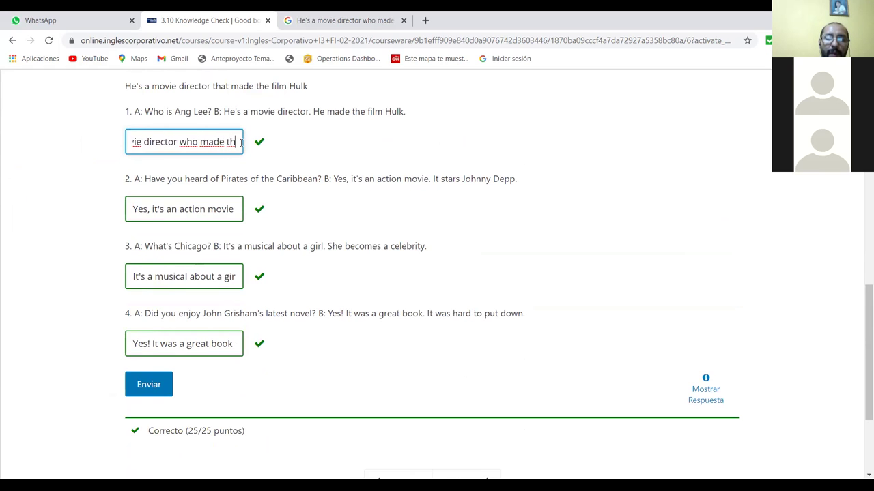
key("Right")
key("Right")
key("Right")
key("Right")
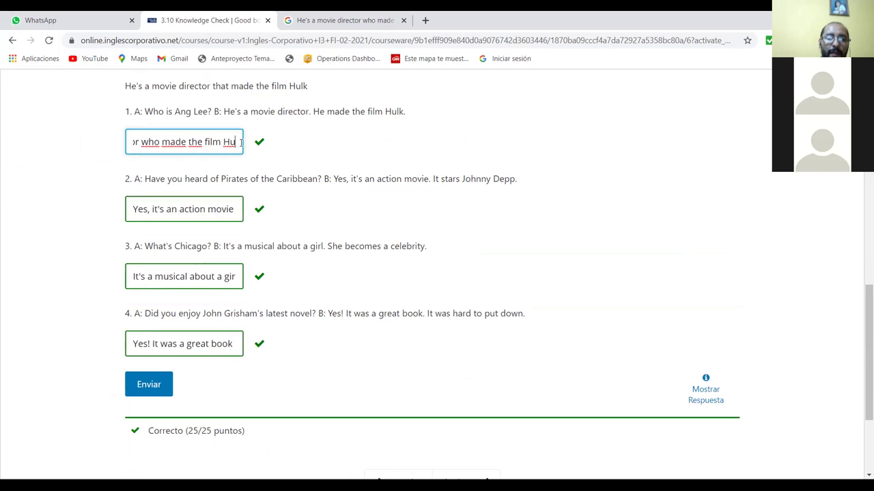